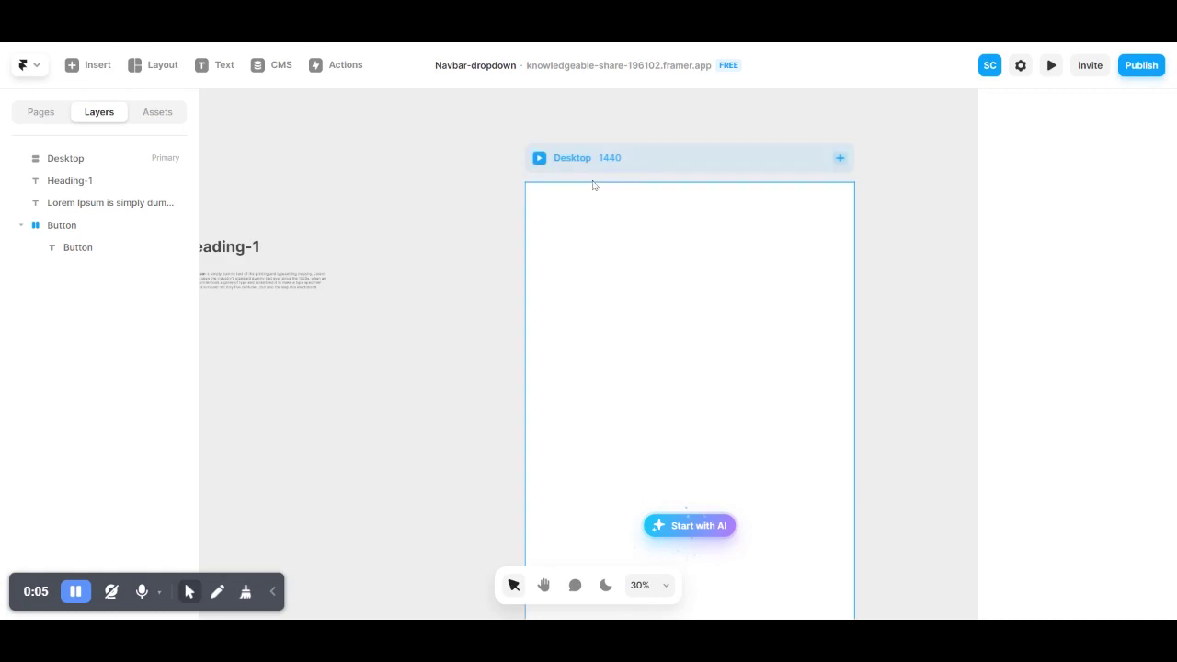
# - Choose the two-column Columns preset from the Layout menu
pyautogui.click(646, 169)
pyautogui.click(474, 183)
pyautogui.hscroll(-5, 433, 263)
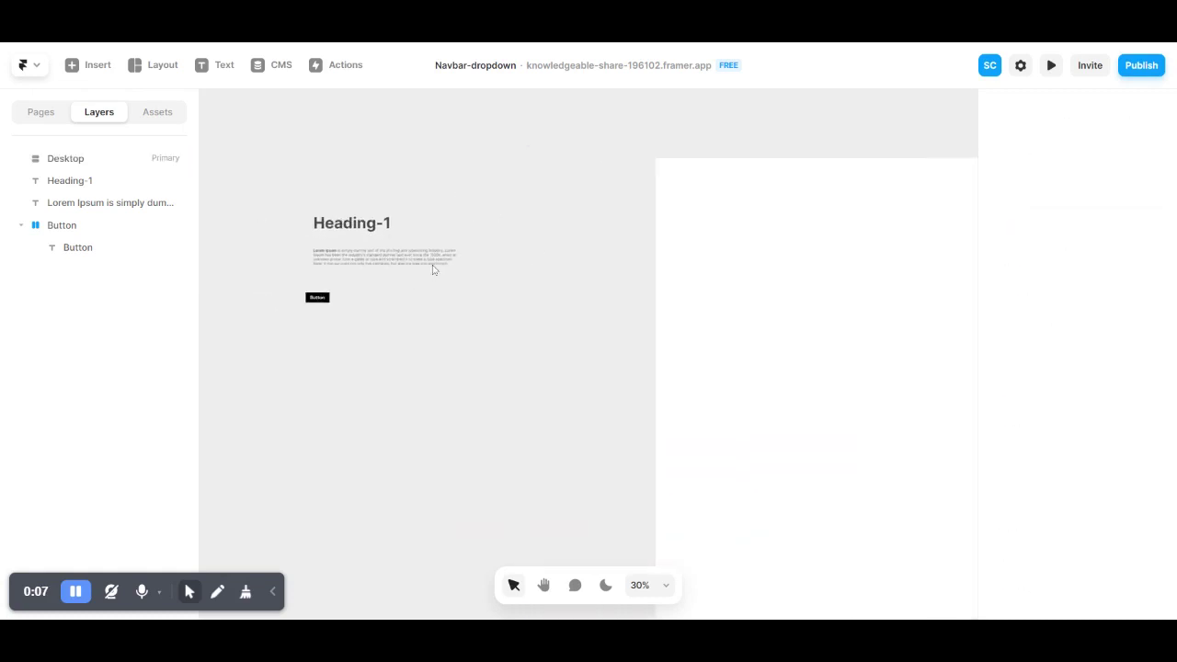
pyautogui.click(153, 68)
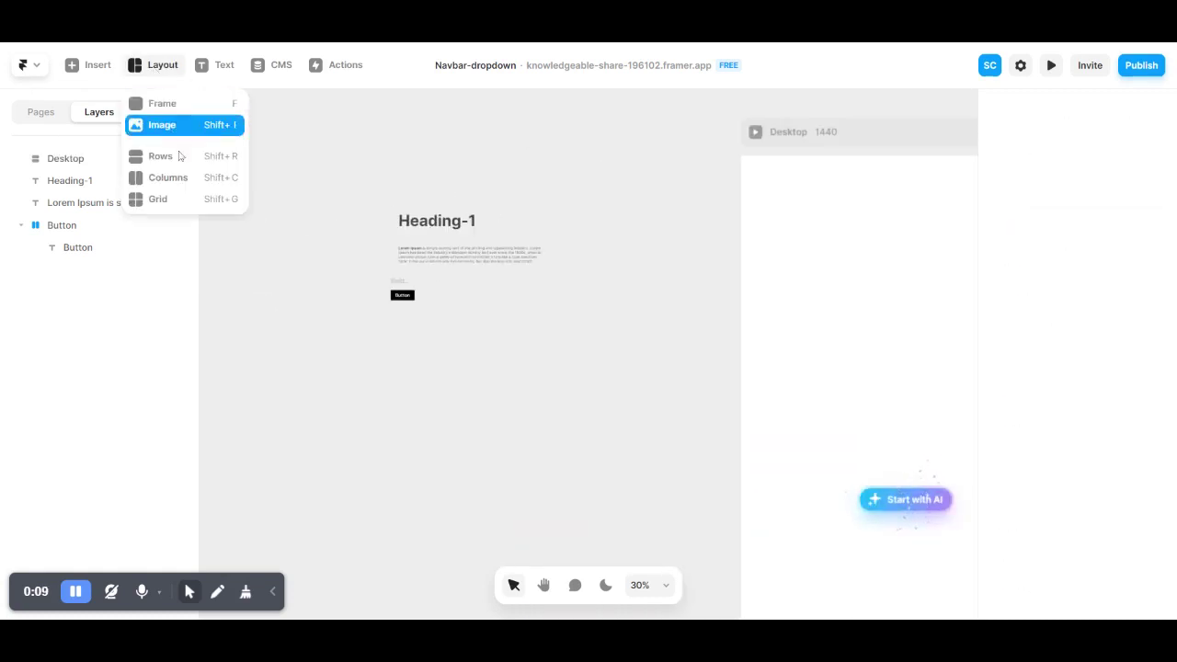
pyautogui.click(209, 188)
pyautogui.hscroll(3, 570, 221)
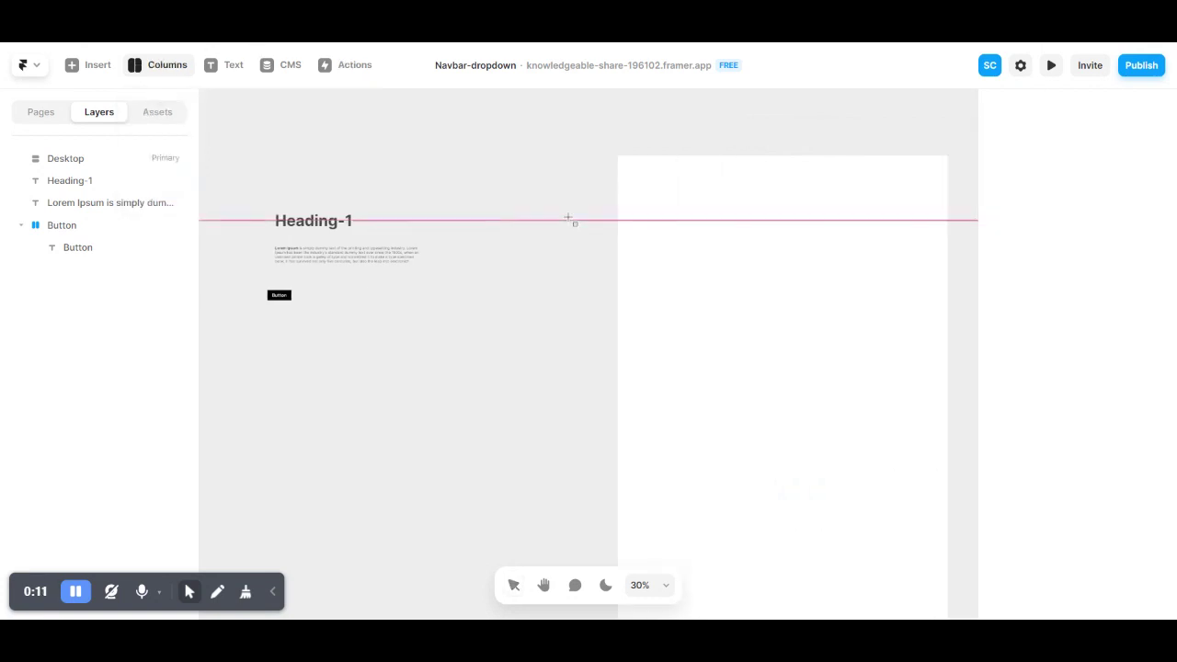
# - Draw a two-column frame in the Desktop breakpoint and set its width to Fill
pyautogui.hscroll(3, 570, 221)
pyautogui.moveTo(583, 205); pyautogui.dragTo(766, 354)
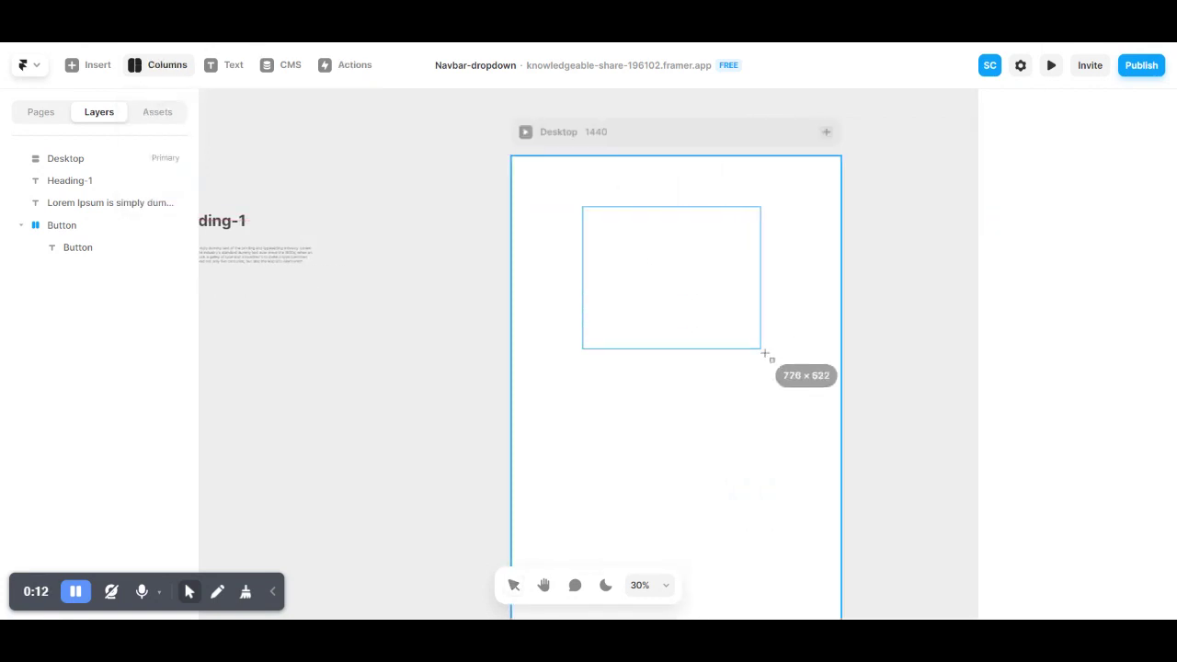
pyautogui.click(676, 131)
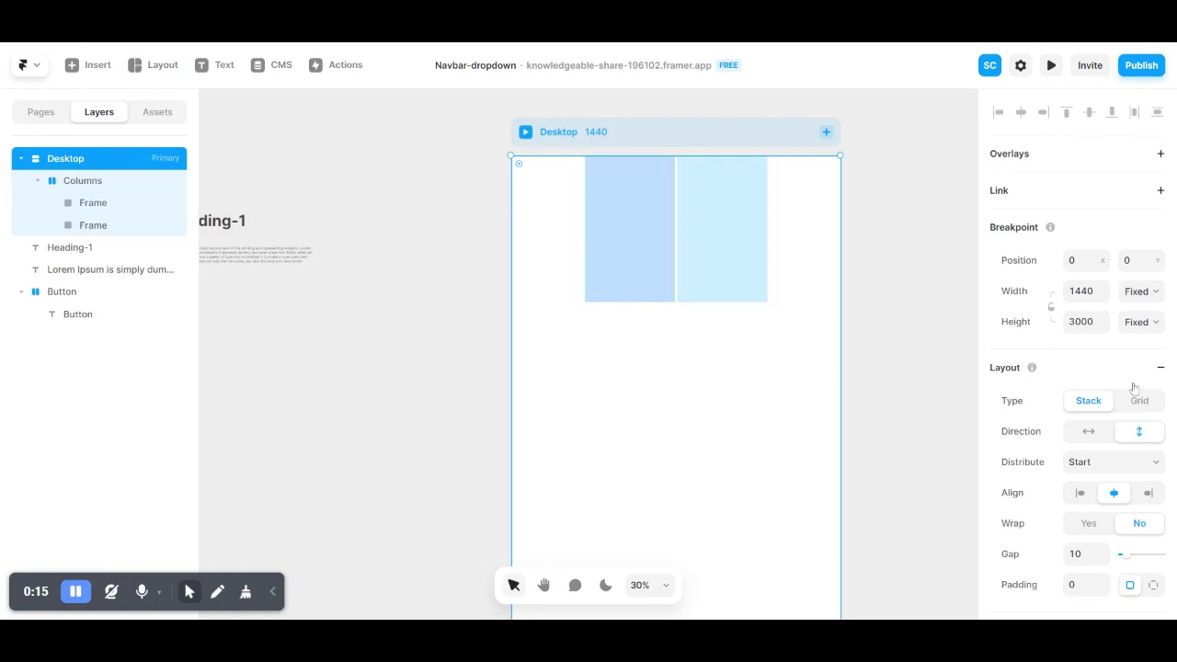
pyautogui.click(168, 189)
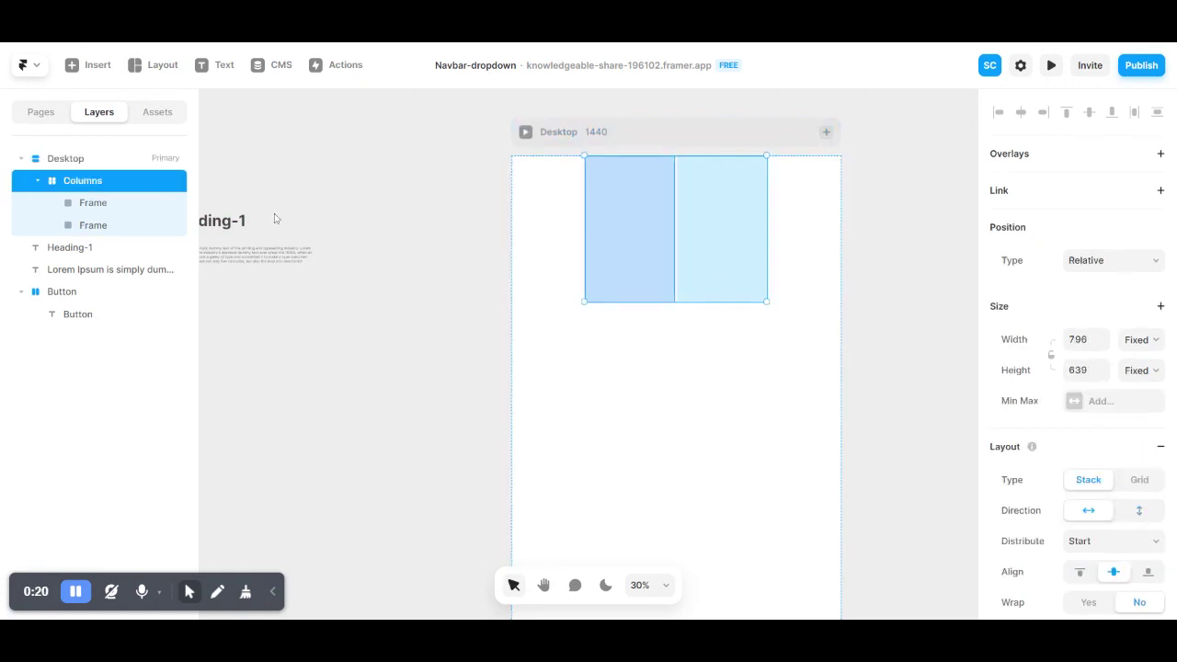
pyautogui.click(1138, 339)
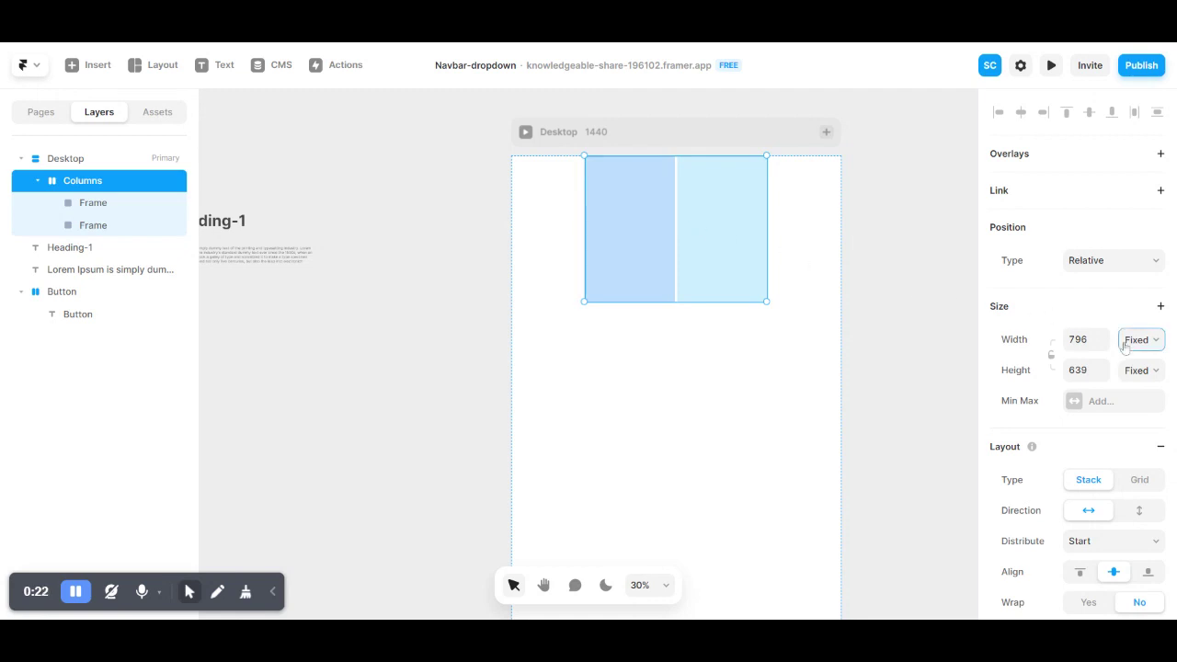
pyautogui.click(1127, 375)
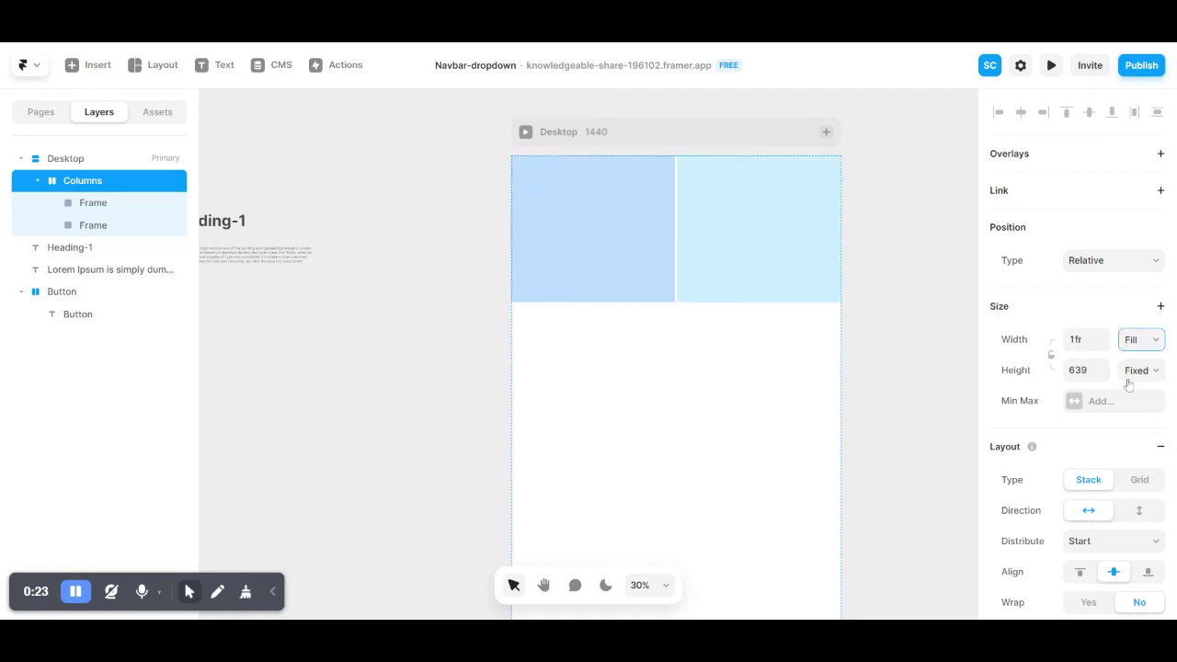
# - Rename the frame hero-section and its columns hero-left and hero-right
pyautogui.doubleClick(124, 185)
pyautogui.write('hero-s')
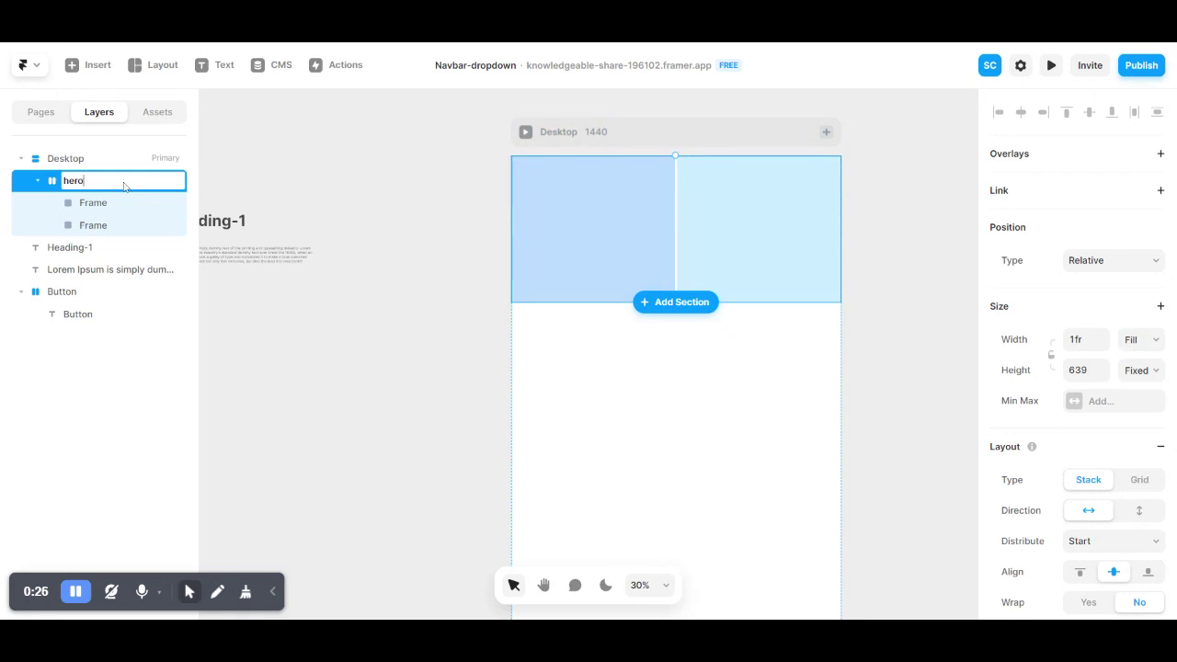
pyautogui.write('ection')
pyautogui.click(487, 181)
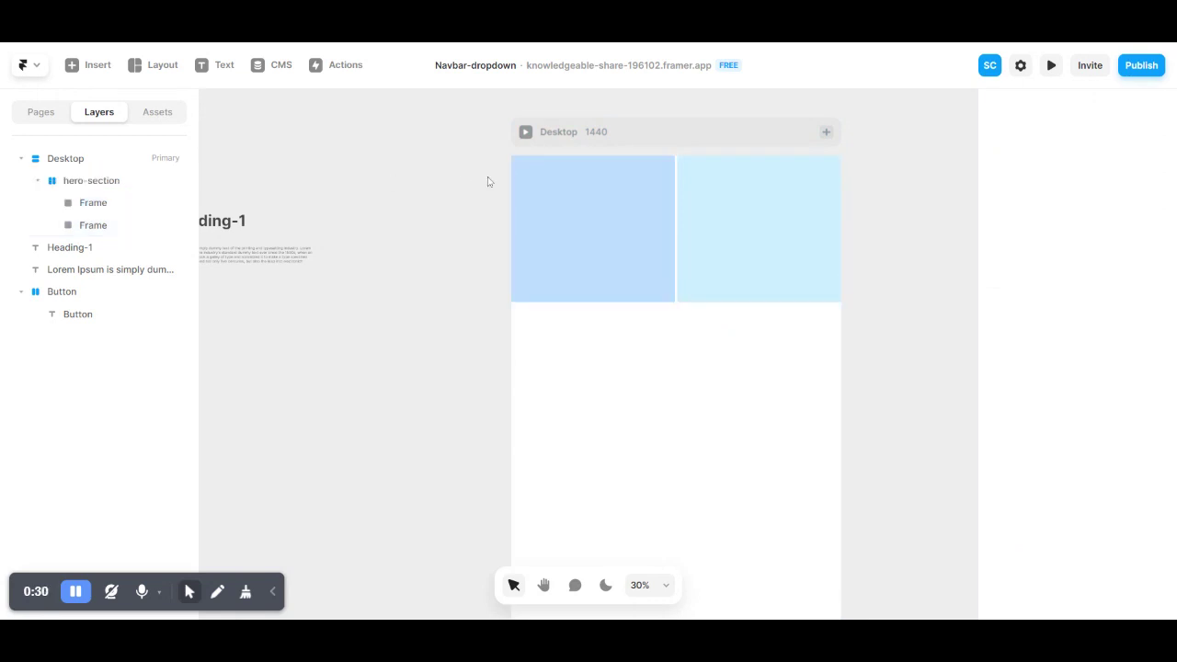
pyautogui.click(605, 249)
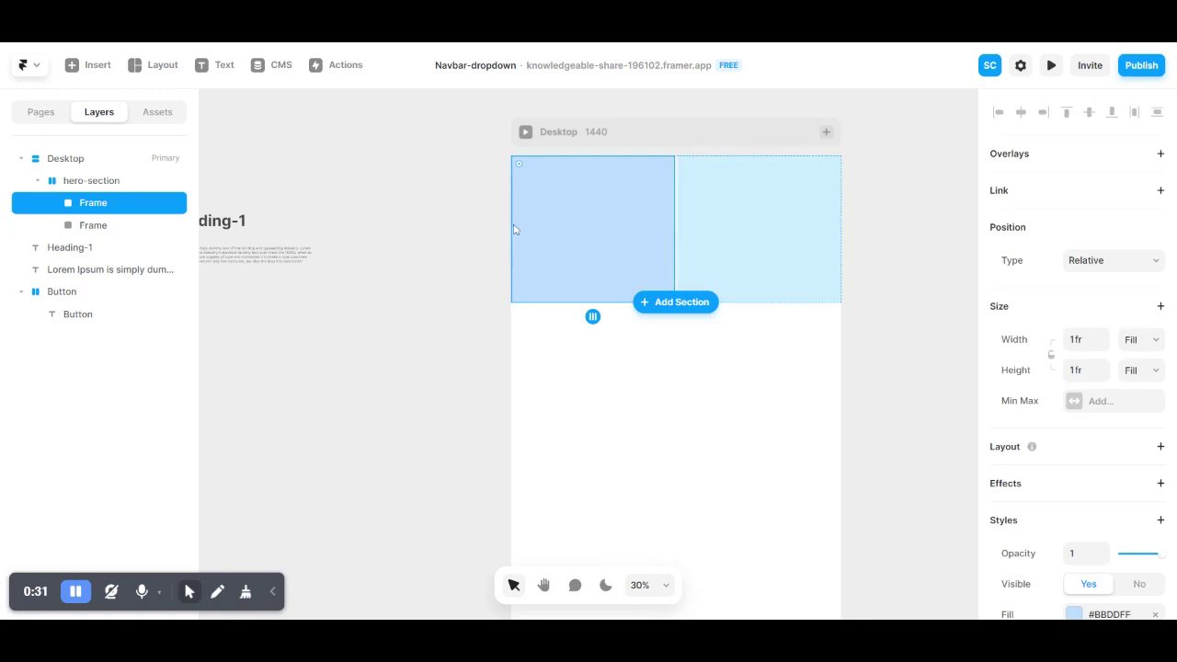
pyautogui.doubleClick(132, 209)
pyautogui.write('he')
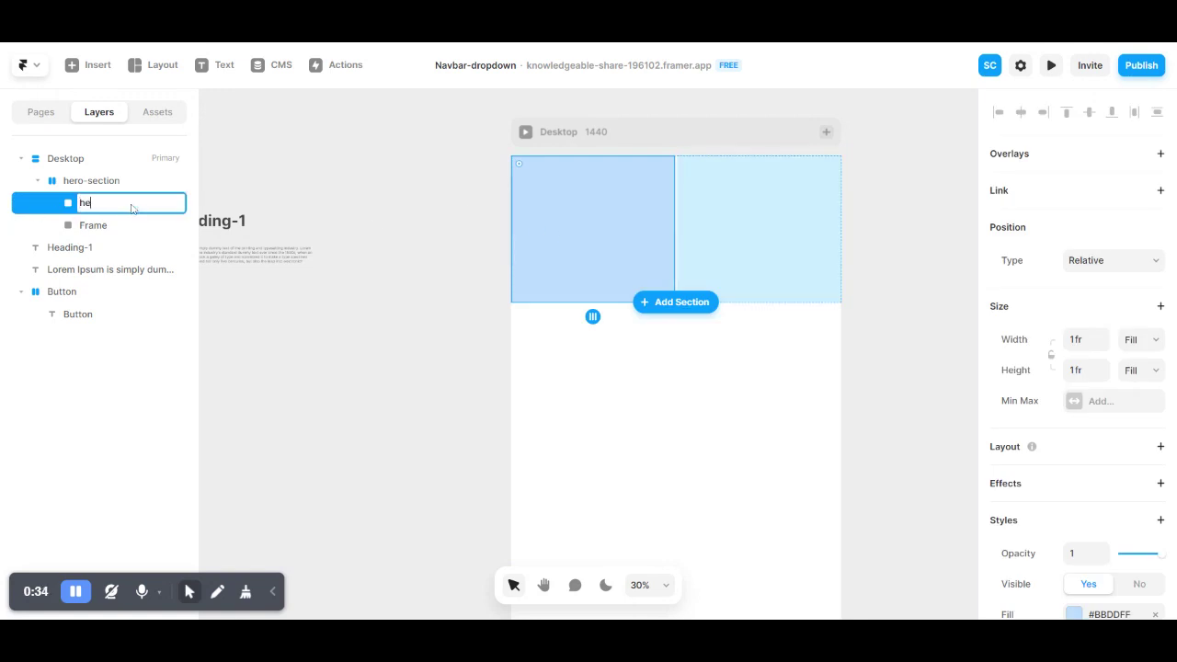
pyautogui.write('ro-left')
pyautogui.doubleClick(92, 225)
pyautogui.write('he')
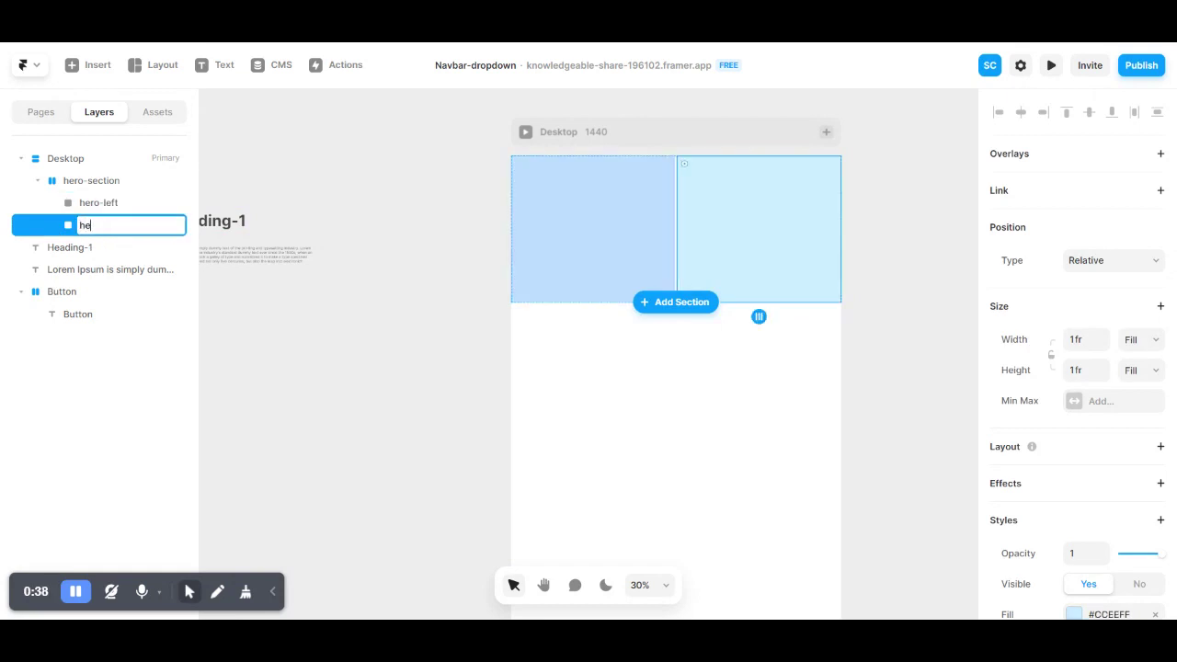
pyautogui.write('ro-r')
pyautogui.write('ight')
pyautogui.click(460, 300)
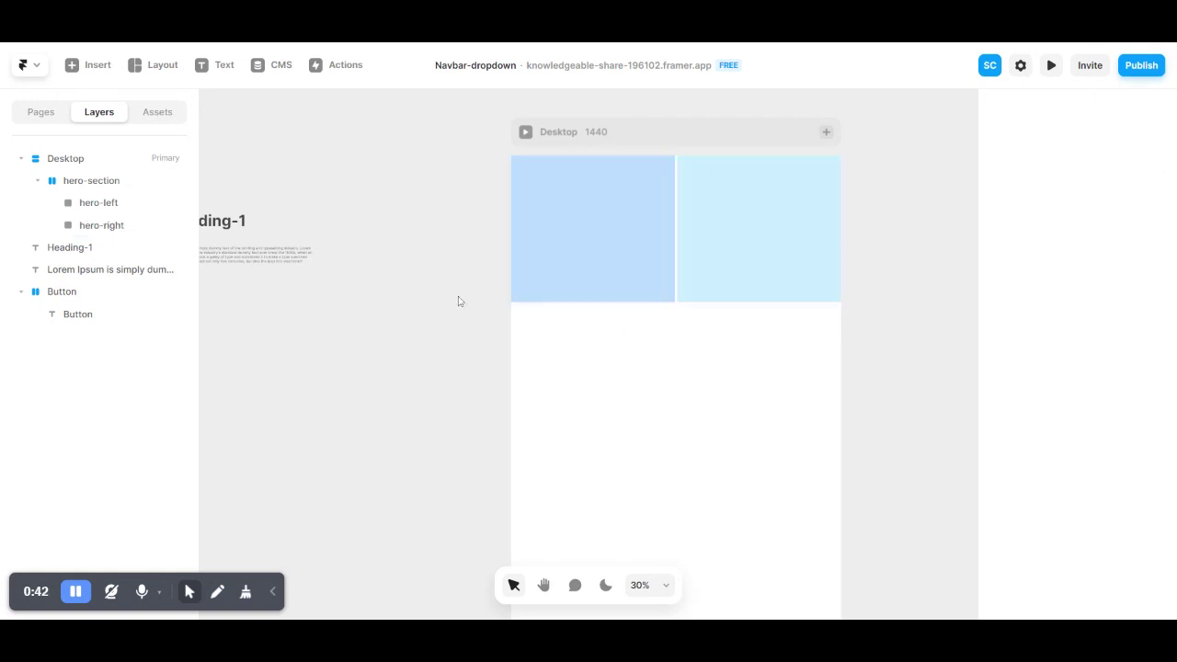
# - Give the hero-left column a stack layout
pyautogui.click(592, 259)
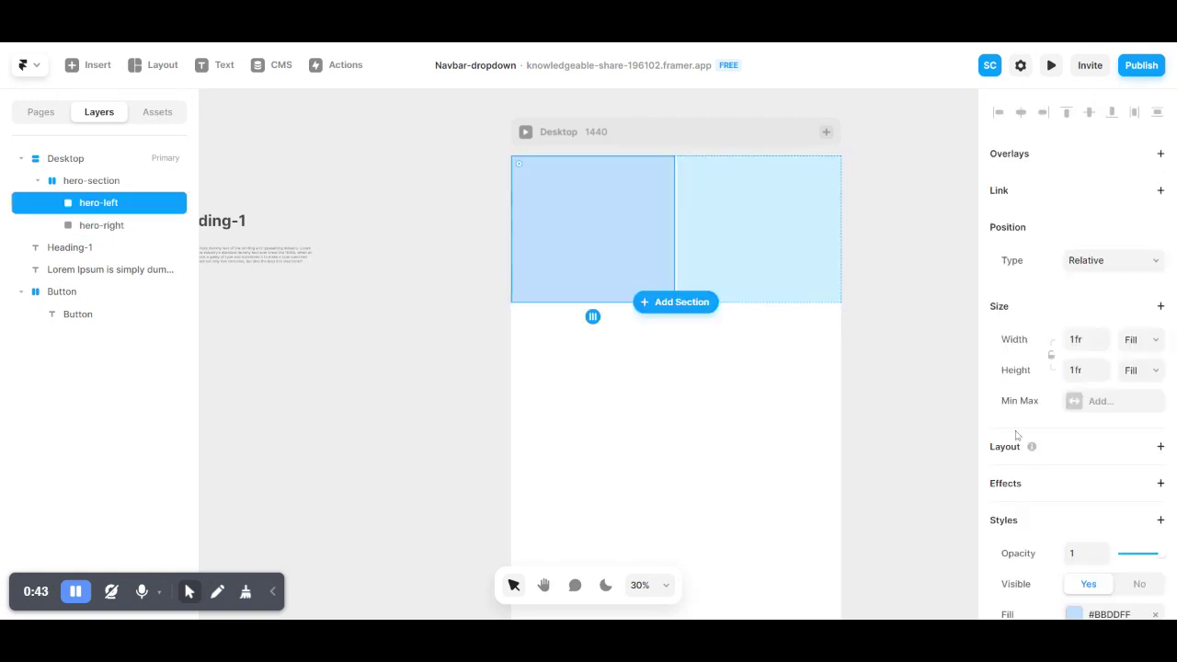
pyautogui.click(1159, 447)
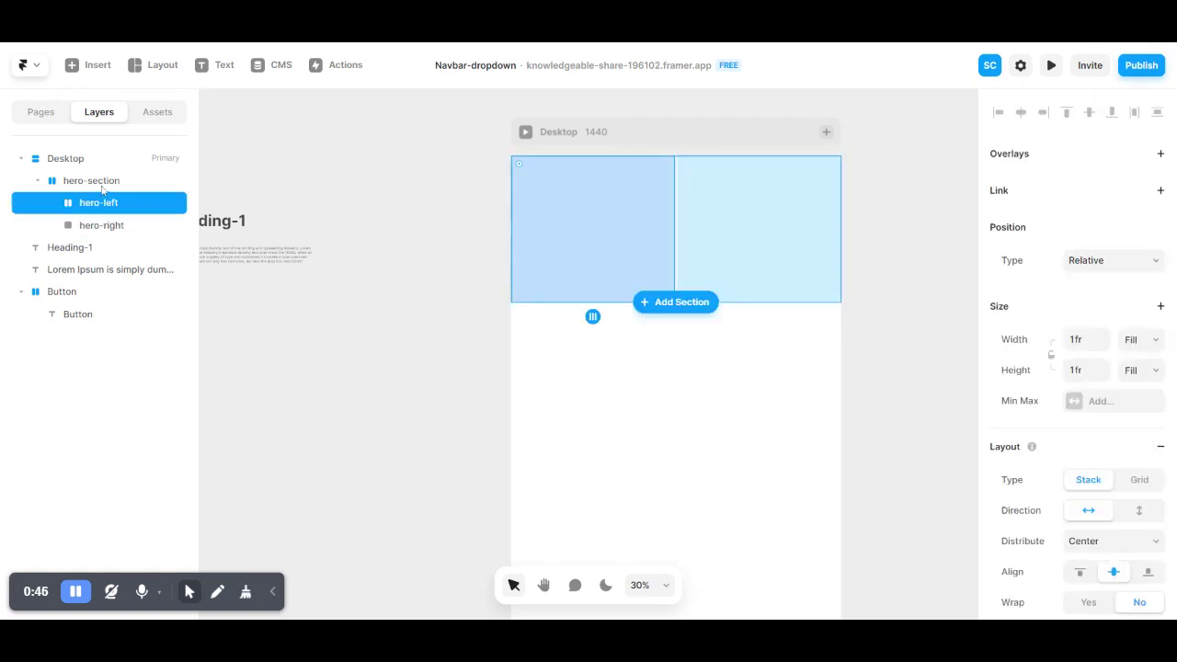
pyautogui.click(659, 142)
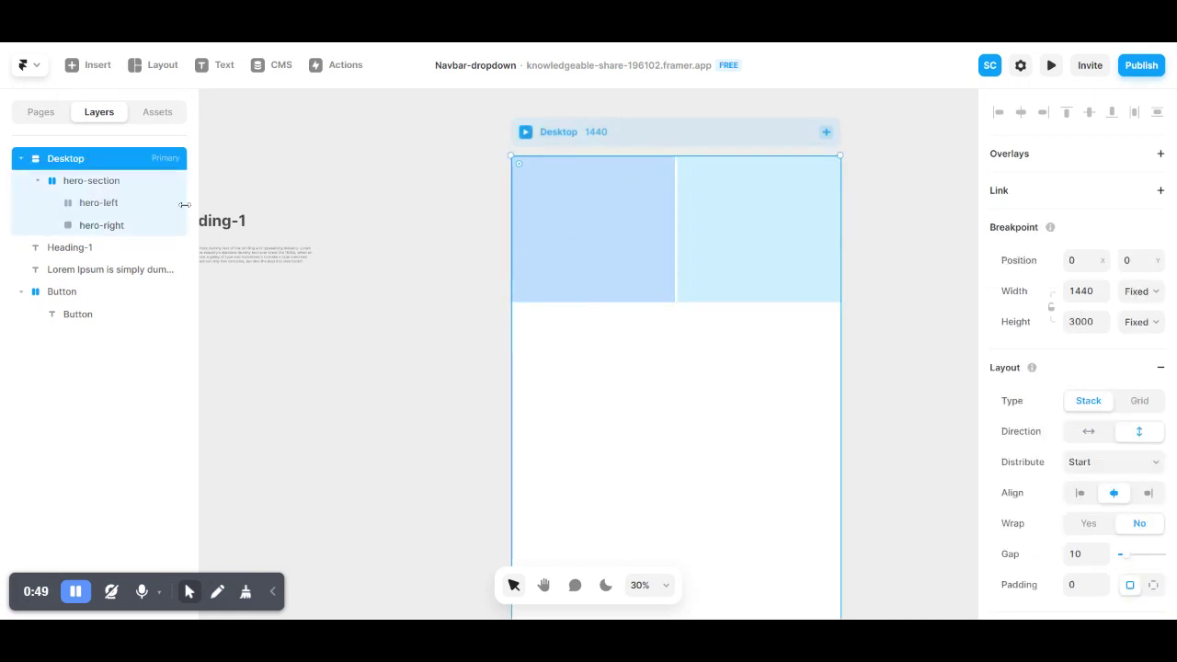
pyautogui.click(116, 184)
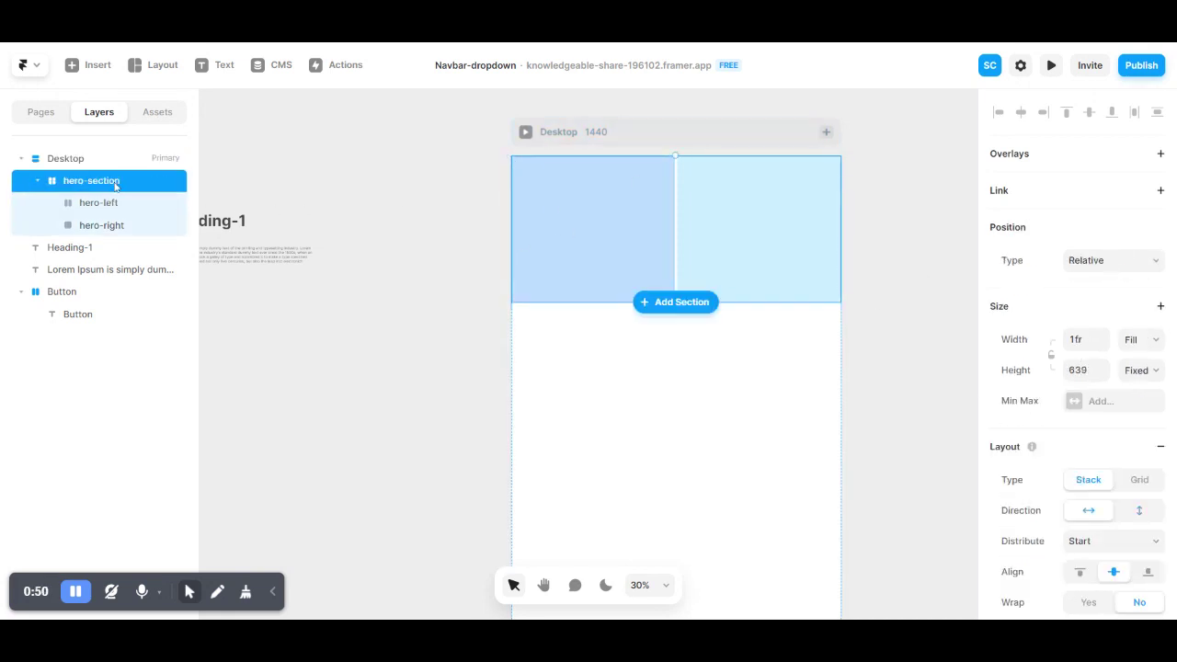
# - Wrap hero-left and hero-right in a new stack named container-1280
pyautogui.click(598, 262)
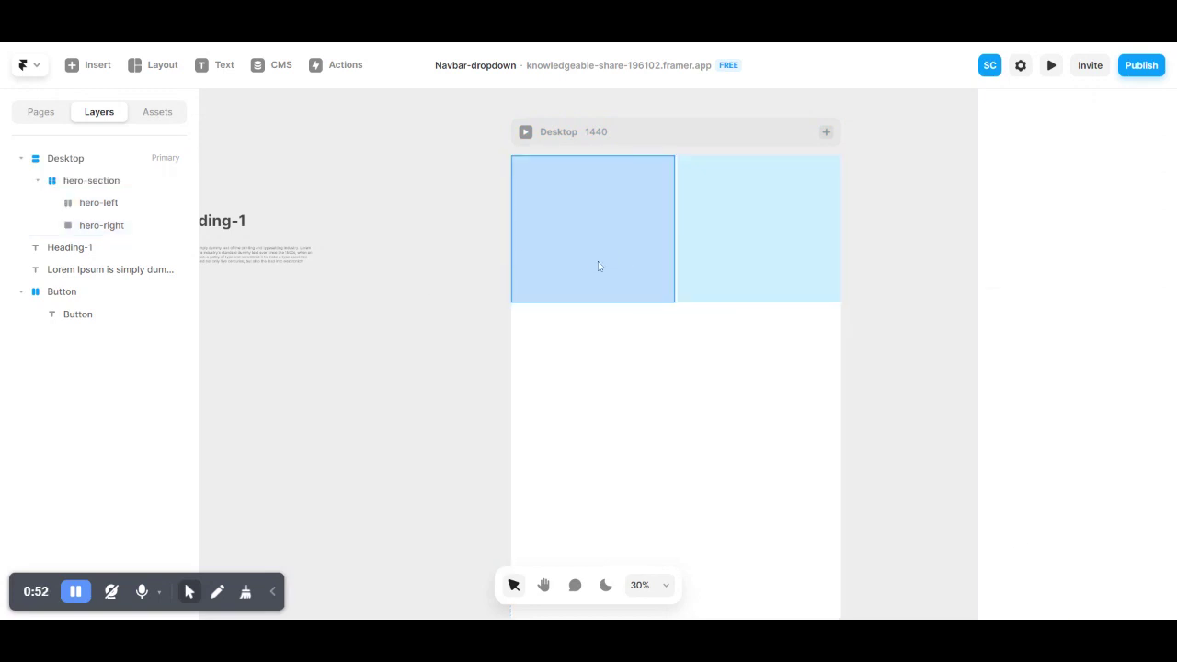
pyautogui.keyDown('shift'); pyautogui.click(754, 263); pyautogui.keyUp('shift')
pyautogui.rightClick(754, 263)
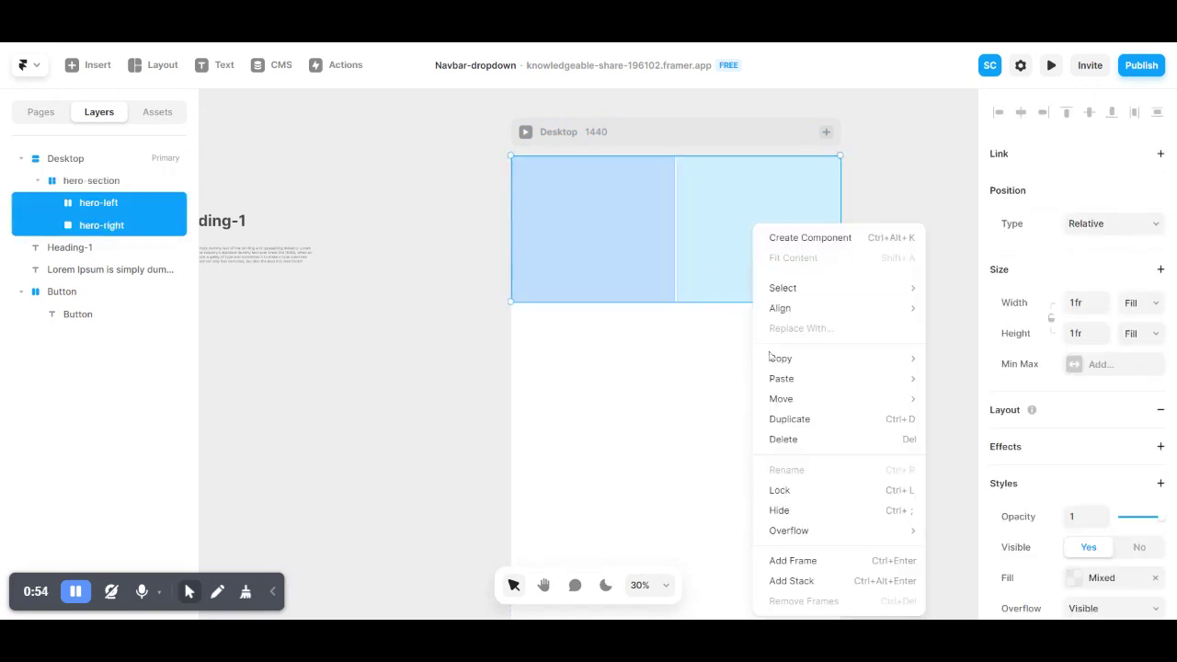
pyautogui.click(804, 580)
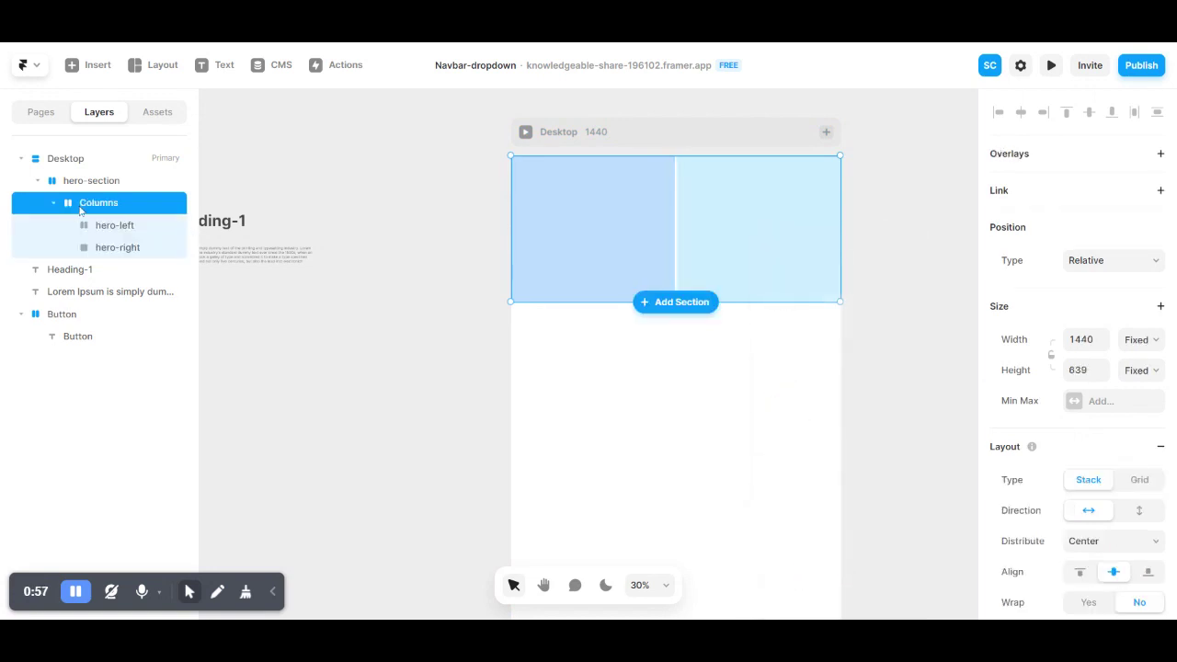
pyautogui.doubleClick(84, 210)
pyautogui.write('container-1280')
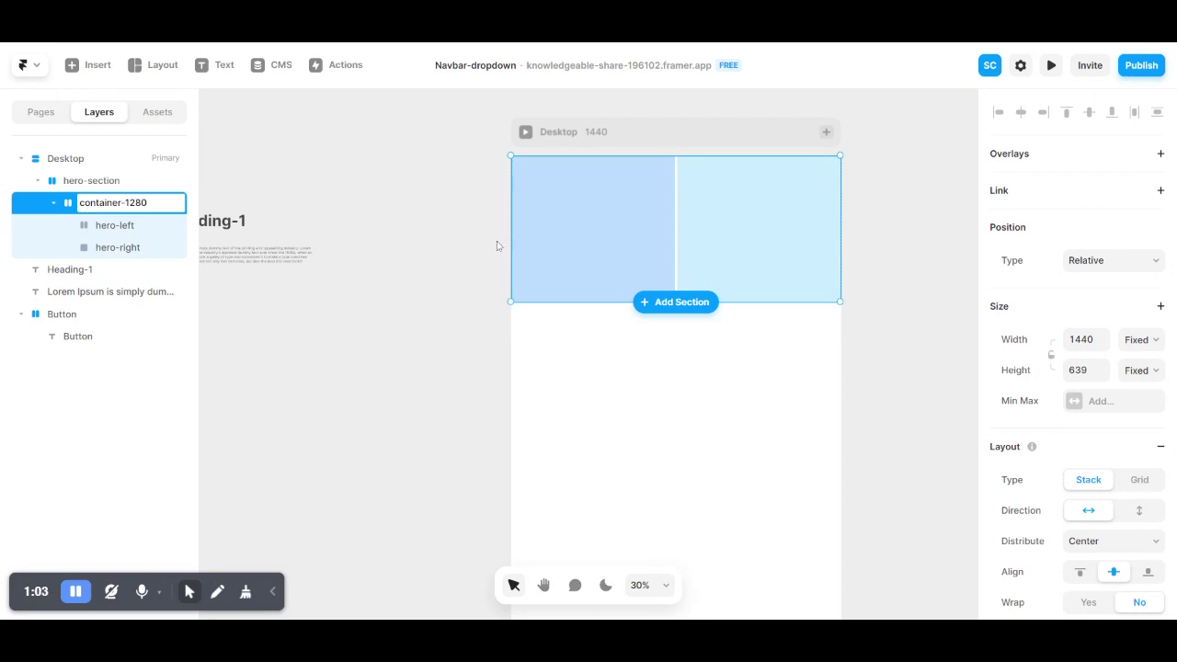
pyautogui.click(398, 221)
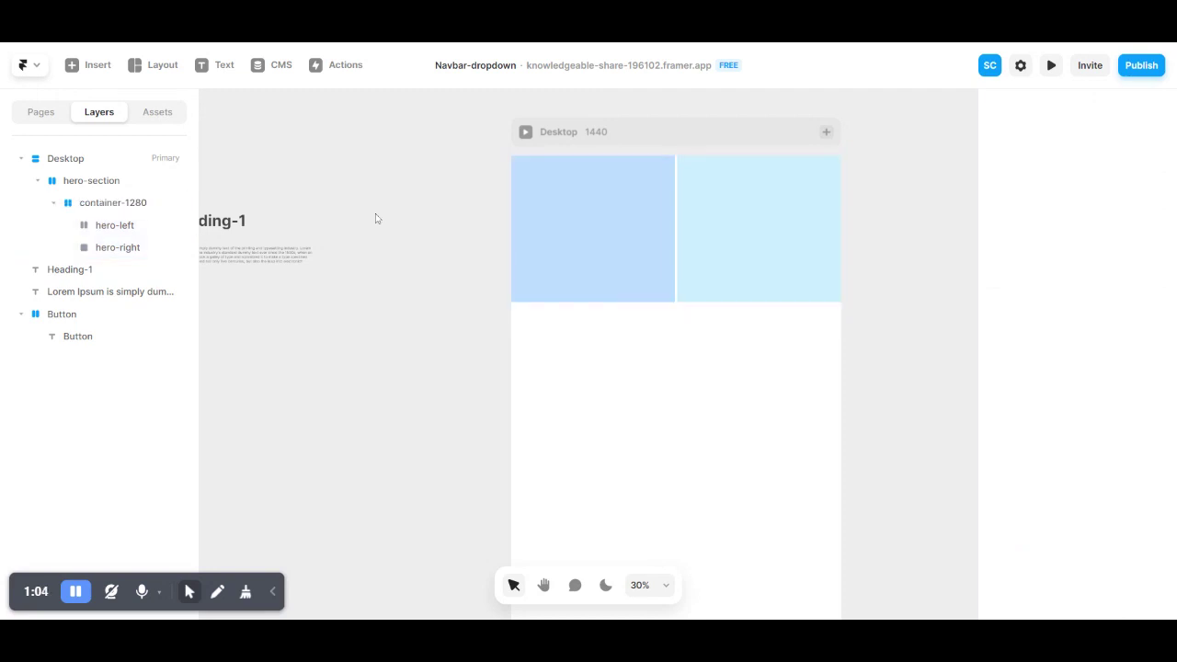
# - Set container-1280 width to Fill with a fixed 1280 px maximum width
pyautogui.click(120, 212)
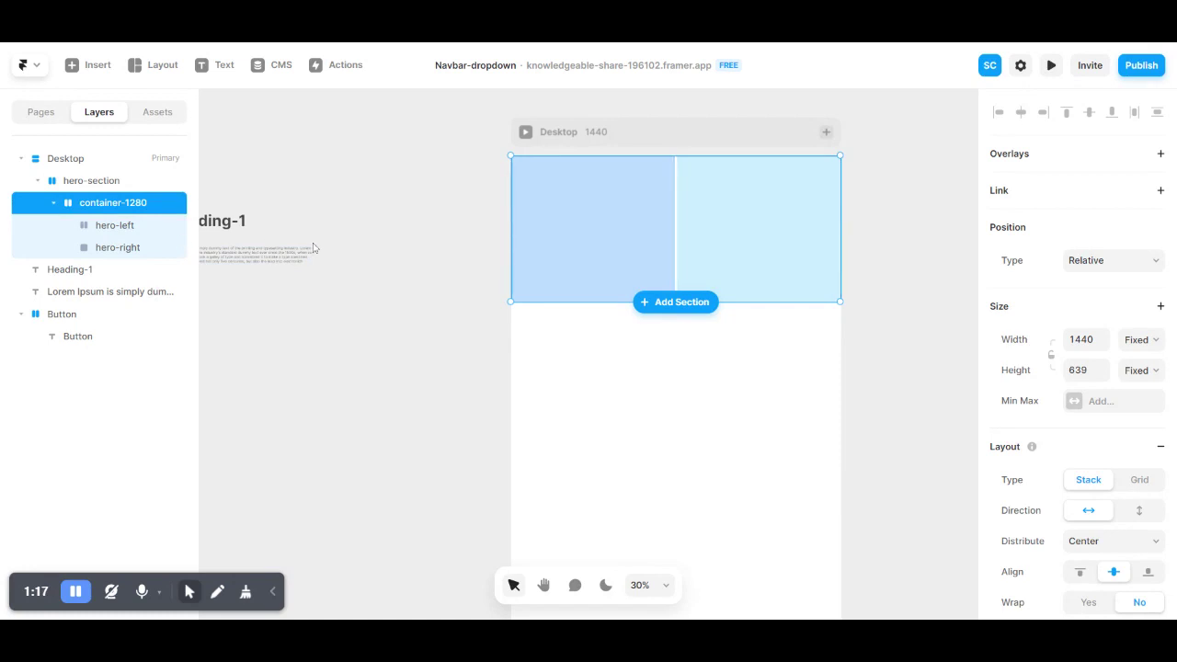
pyautogui.hscroll(-2, 323, 249)
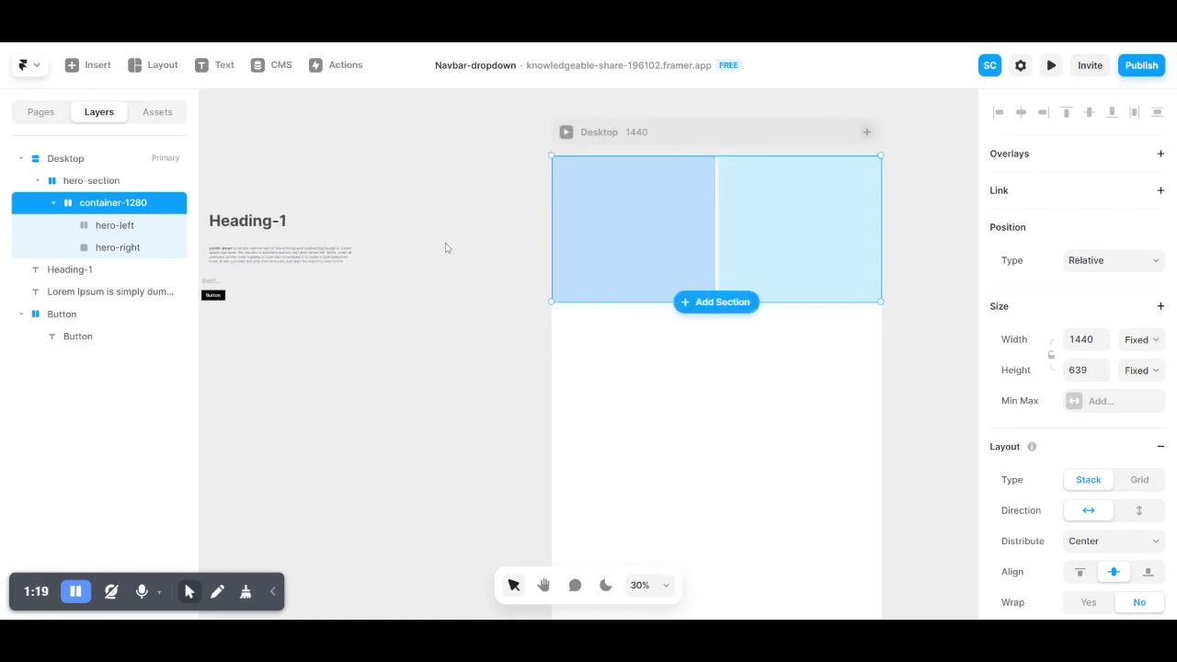
pyautogui.click(1140, 340)
pyautogui.click(1161, 306)
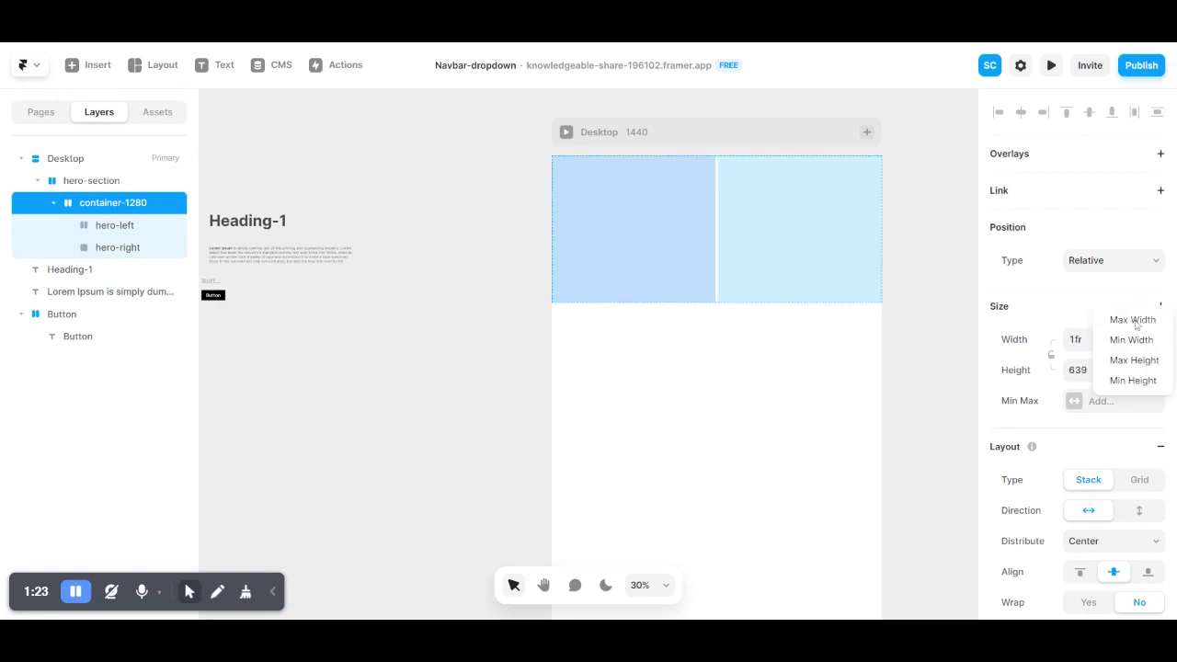
pyautogui.click(1133, 320)
pyautogui.click(1131, 401)
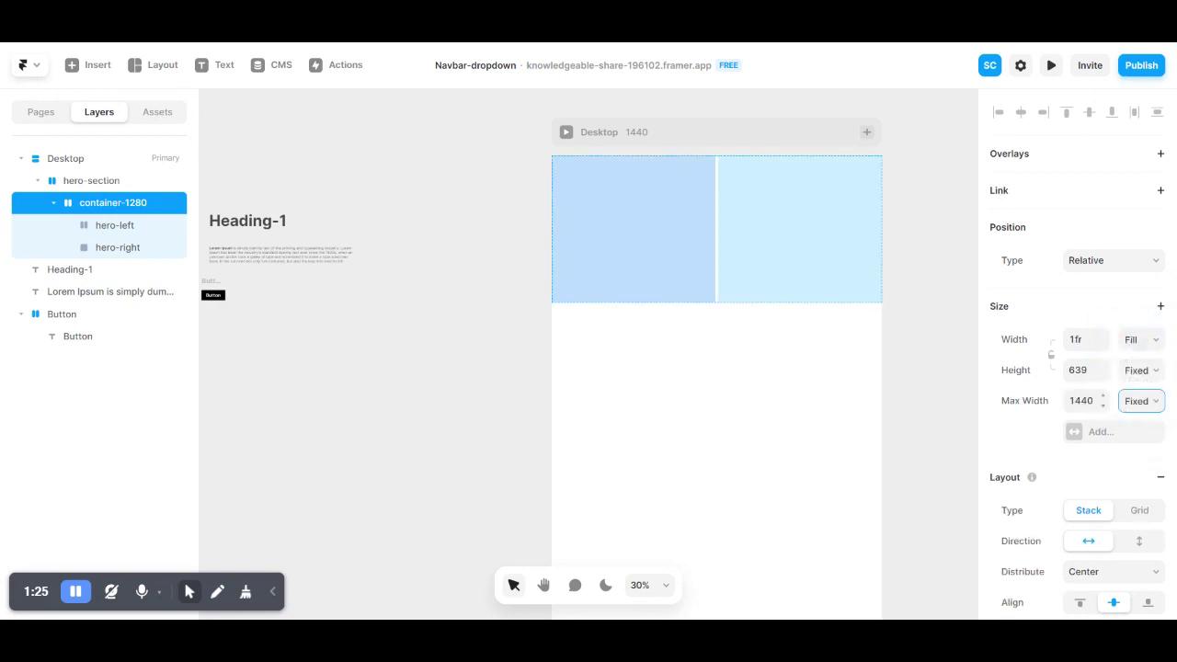
pyautogui.click(1081, 401)
pyautogui.write('1280')
pyautogui.press('Return')
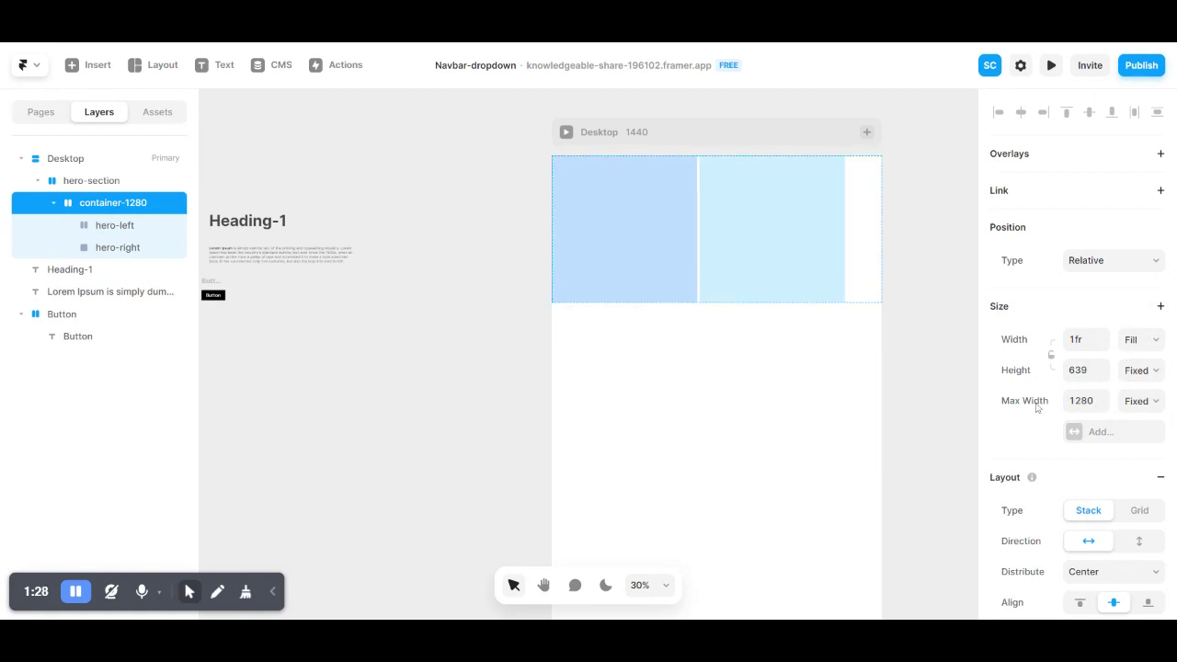
# - Set hero-section's content distribution to Center
pyautogui.click(108, 184)
pyautogui.scroll(-3, 1011, 488)
pyautogui.click(1109, 394)
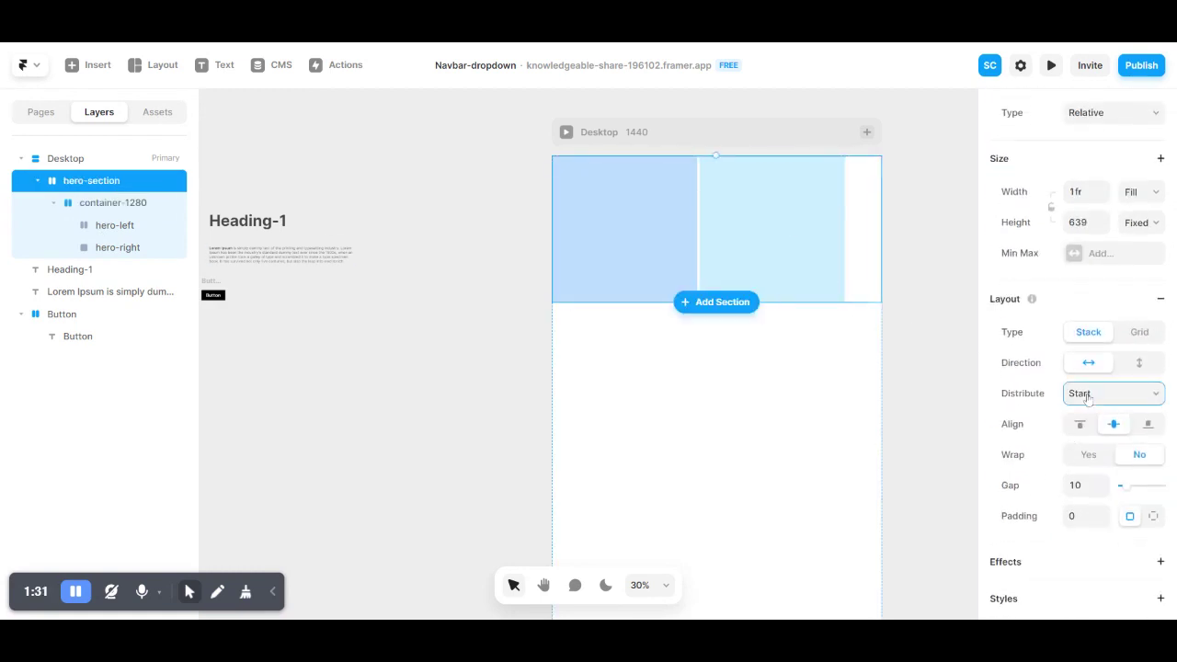
pyautogui.click(1089, 425)
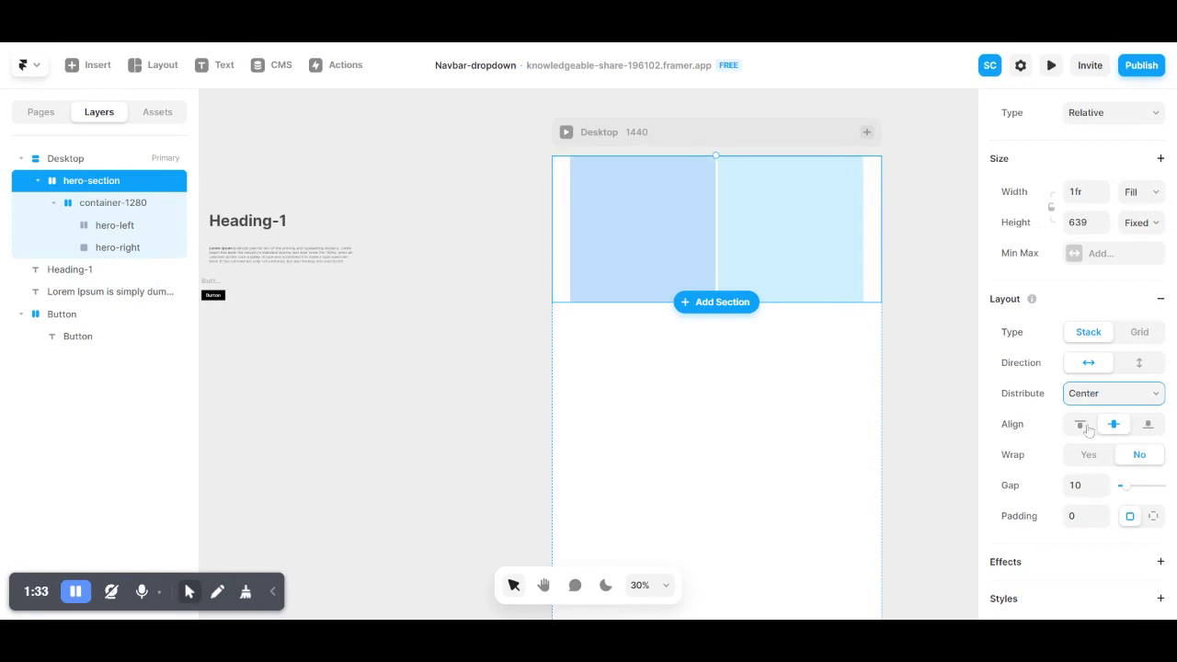
# - Give hero-section per-side padding of 80 top/bottom and 16 left/right
pyautogui.click(1155, 517)
pyautogui.write('80')
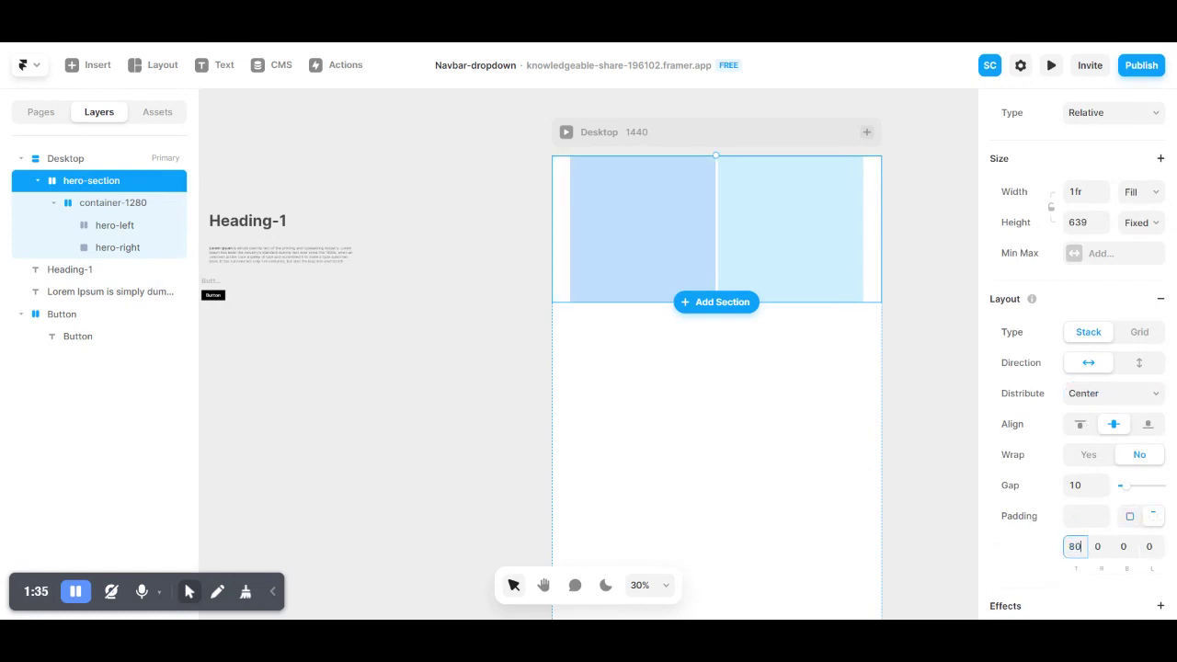
pyautogui.press('Tab')
pyautogui.press('Tab')
pyautogui.write('80')
pyautogui.hotkey('shift', 'Tab')
pyautogui.press('Tab')
pyautogui.press('Tab')
pyautogui.write('16')
pyautogui.press('Return')
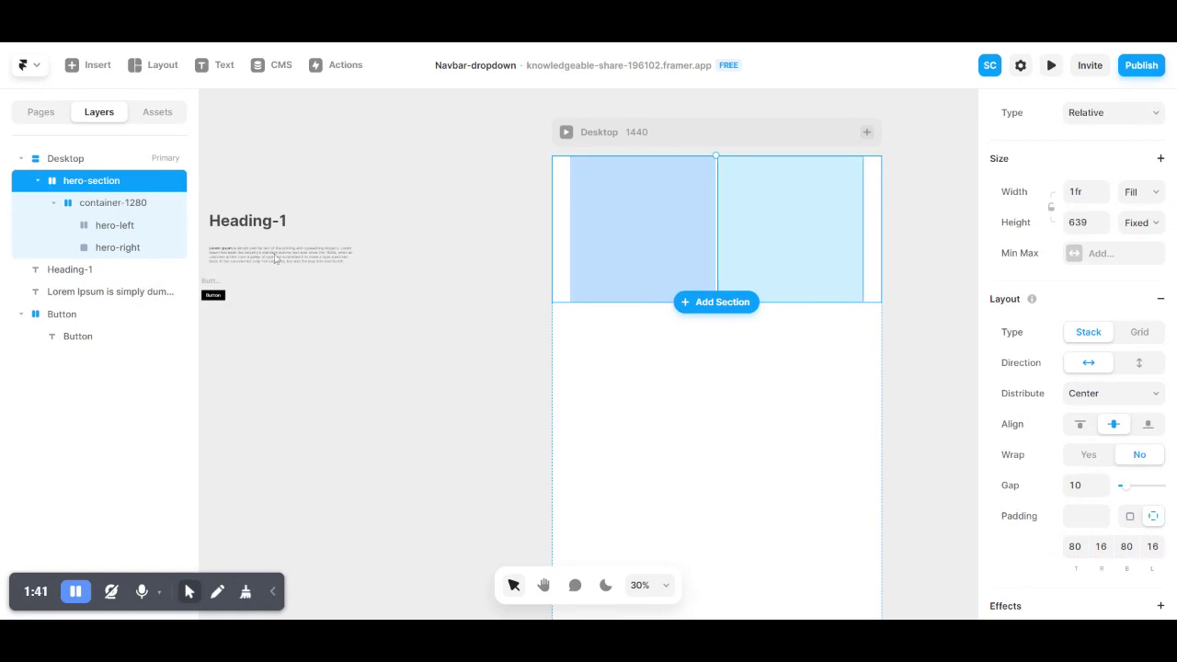
pyautogui.hscroll(-2, 406, 281)
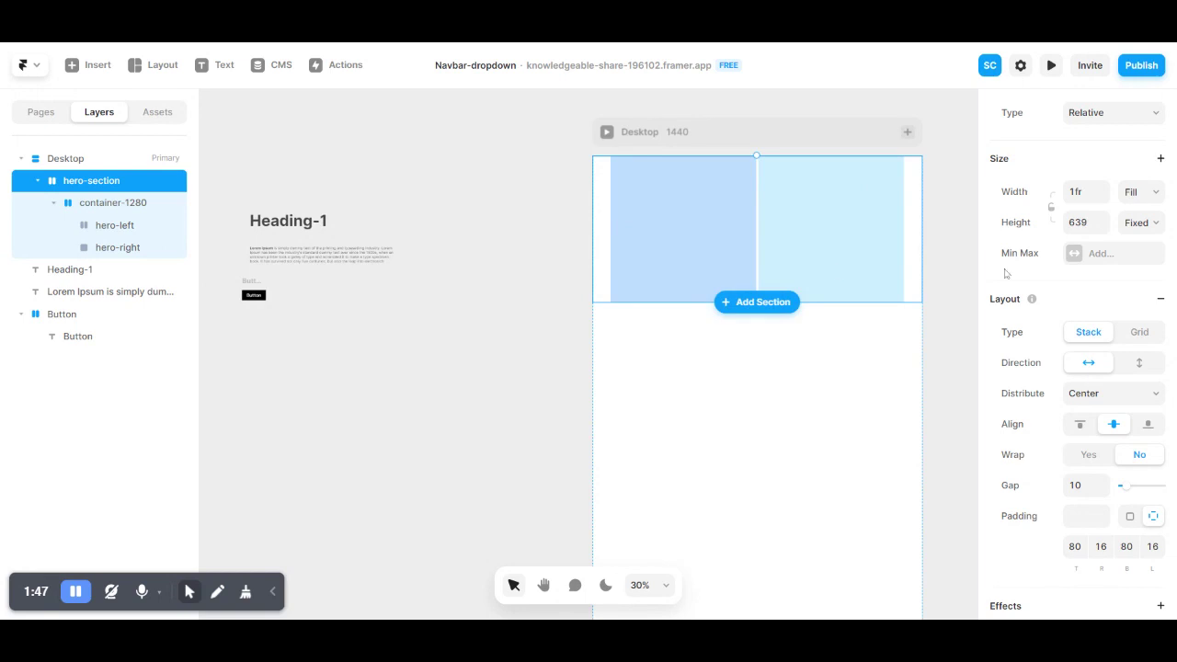
# - Set hero-section's height to Fit
pyautogui.click(1153, 241)
pyautogui.click(1148, 281)
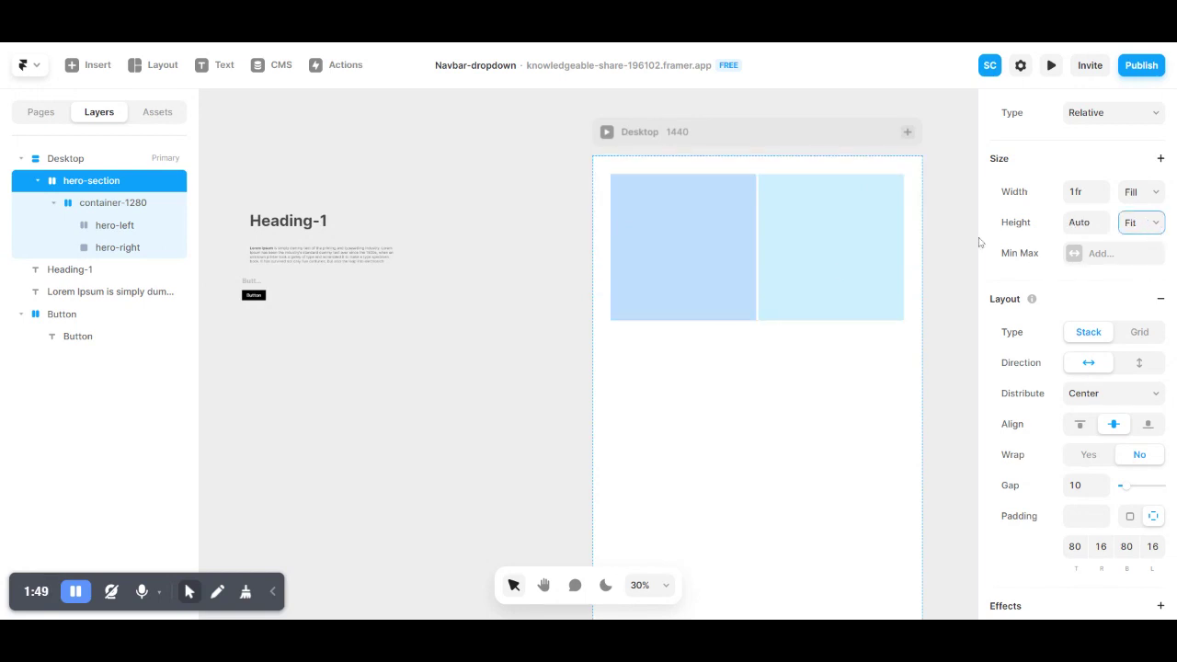
pyautogui.click(316, 200)
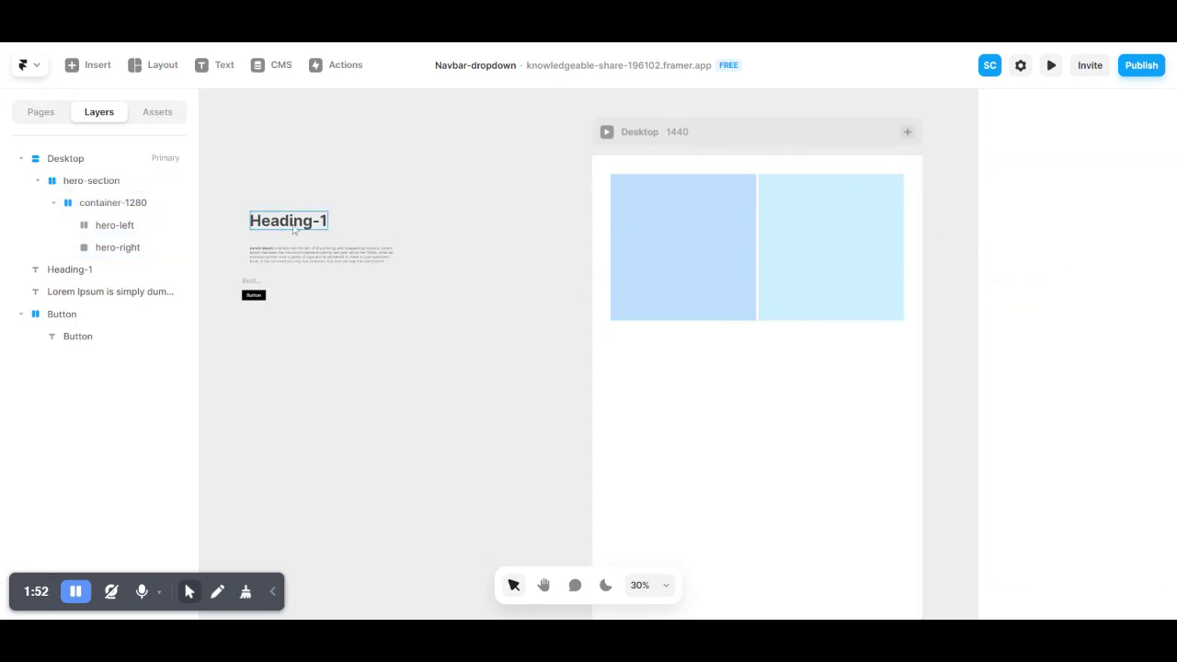
# - Move Heading-1, the Lorem Ipsum paragraph and Button into hero-left, stacked vertically
pyautogui.moveTo(281, 224); pyautogui.dragTo(643, 244)
pyautogui.moveTo(342, 265)
pyautogui.mouseDown()
pyautogui.moveTo(435, 293)
pyautogui.moveTo(684, 284)
pyautogui.mouseUp()
pyautogui.moveTo(253, 286); pyautogui.dragTo(649, 209)
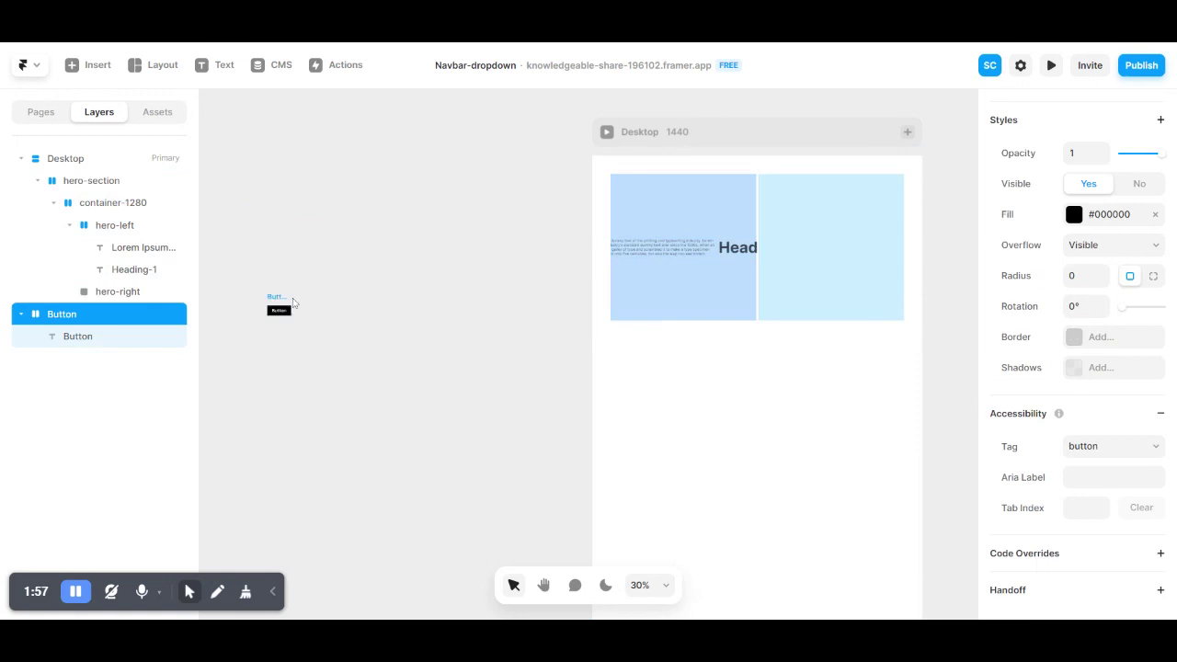
pyautogui.click(648, 210)
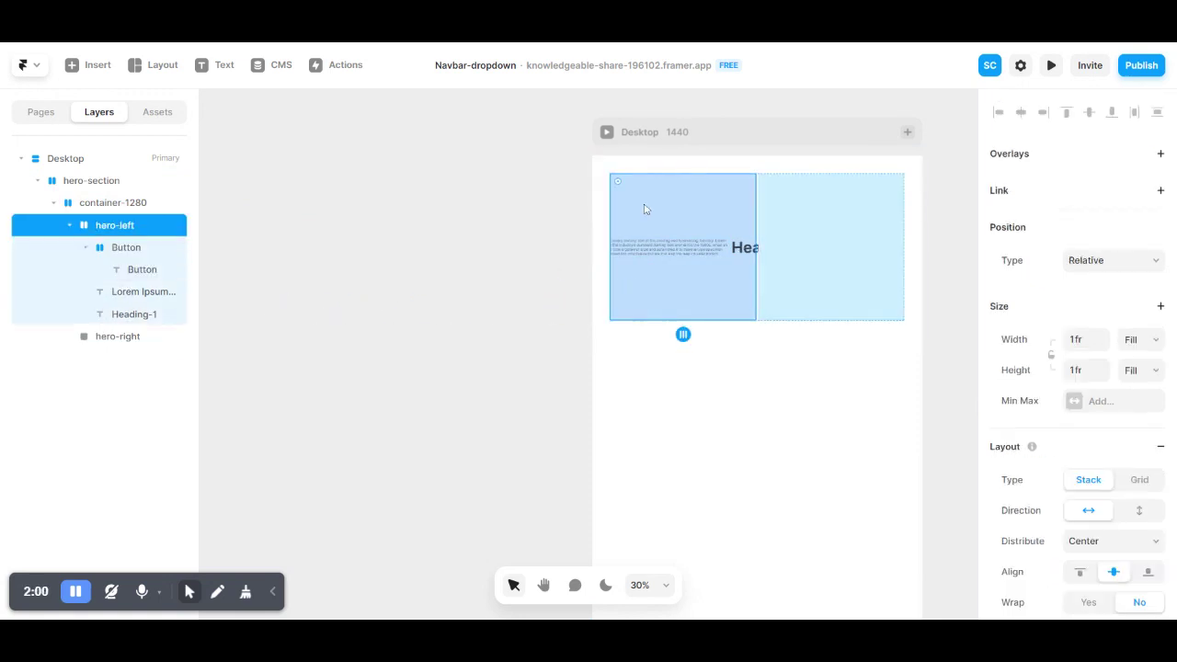
pyautogui.click(1137, 512)
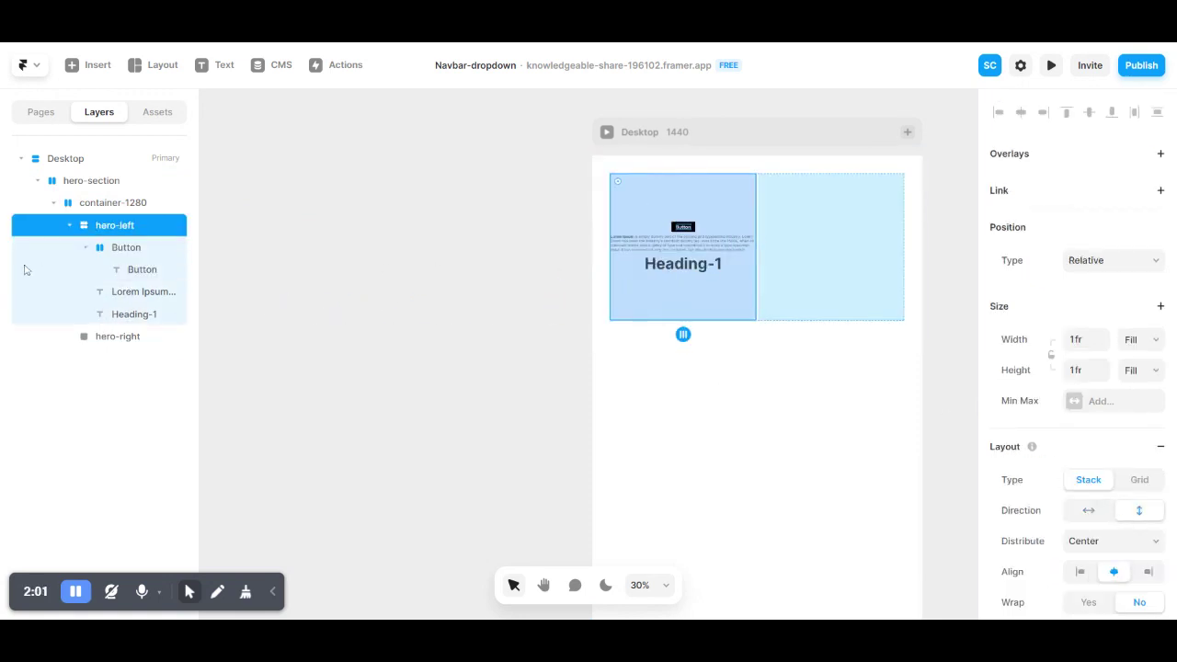
# - Reorder hero-left's layers to Heading-1, paragraph, then Button
pyautogui.click(124, 292)
pyautogui.click(86, 247)
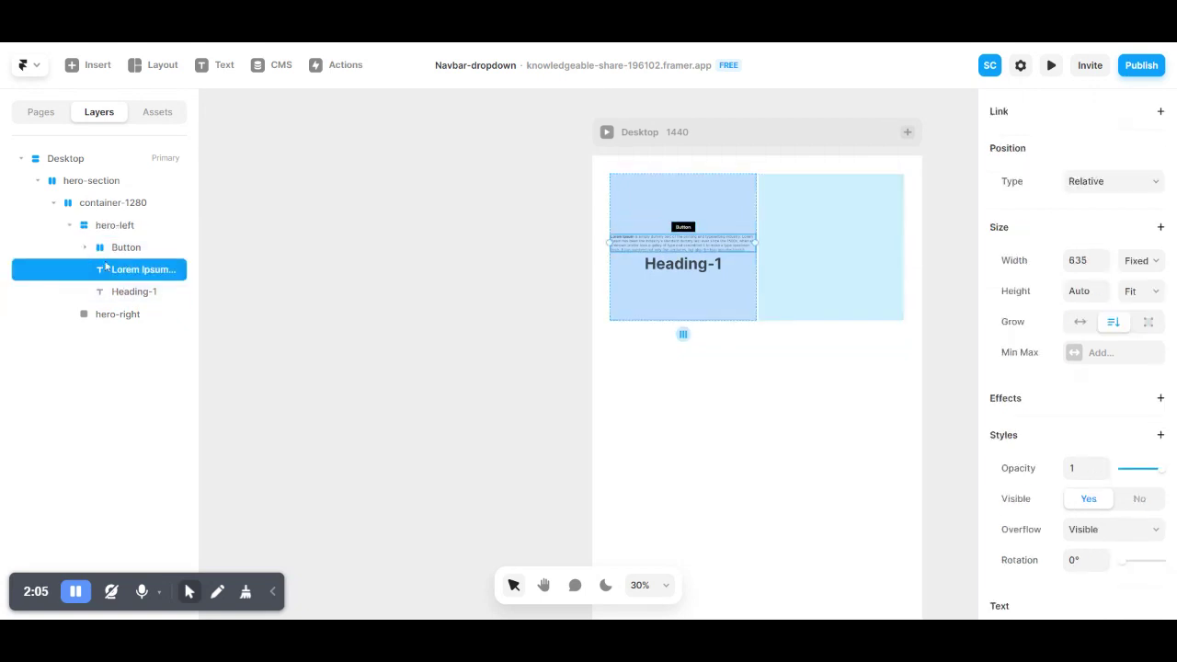
pyautogui.moveTo(130, 272); pyautogui.dragTo(132, 248)
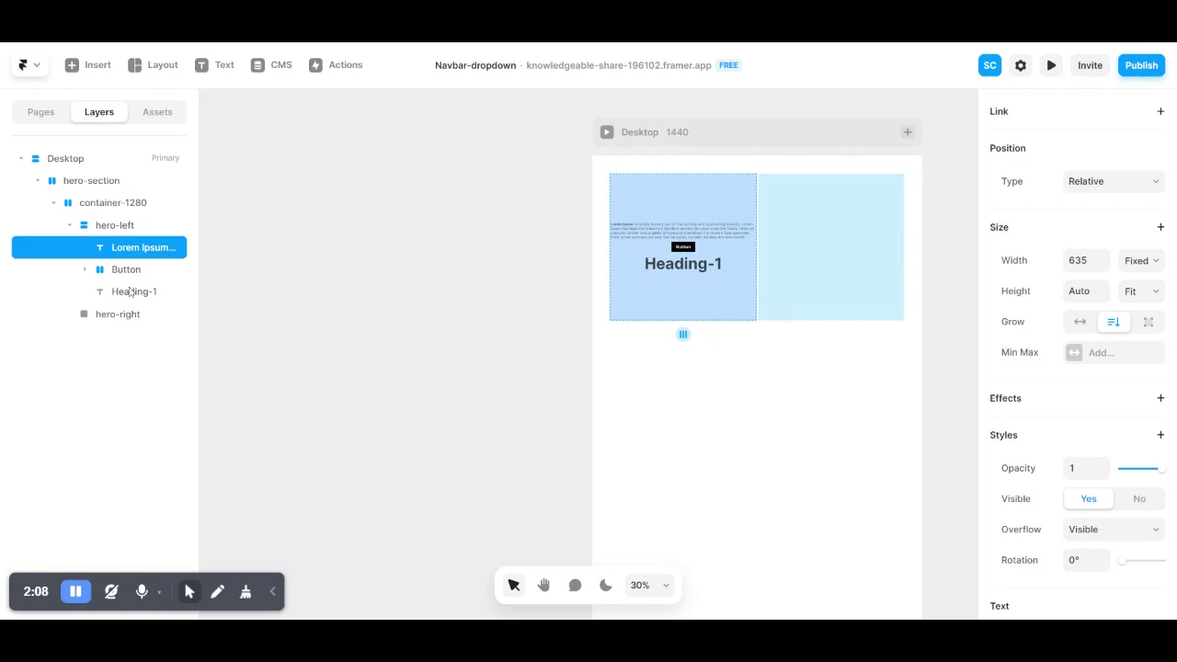
pyautogui.click(130, 287)
pyautogui.moveTo(130, 289); pyautogui.dragTo(120, 242)
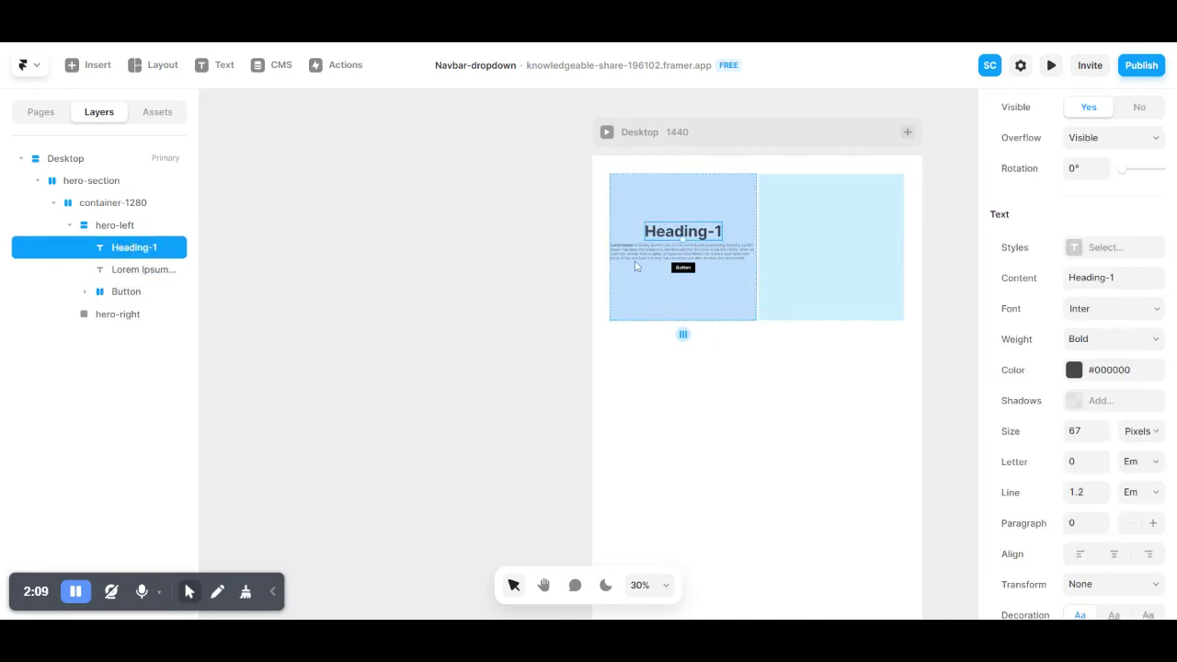
# - Set the paragraph width to Fill with a 70% maximum width
pyautogui.click(662, 257)
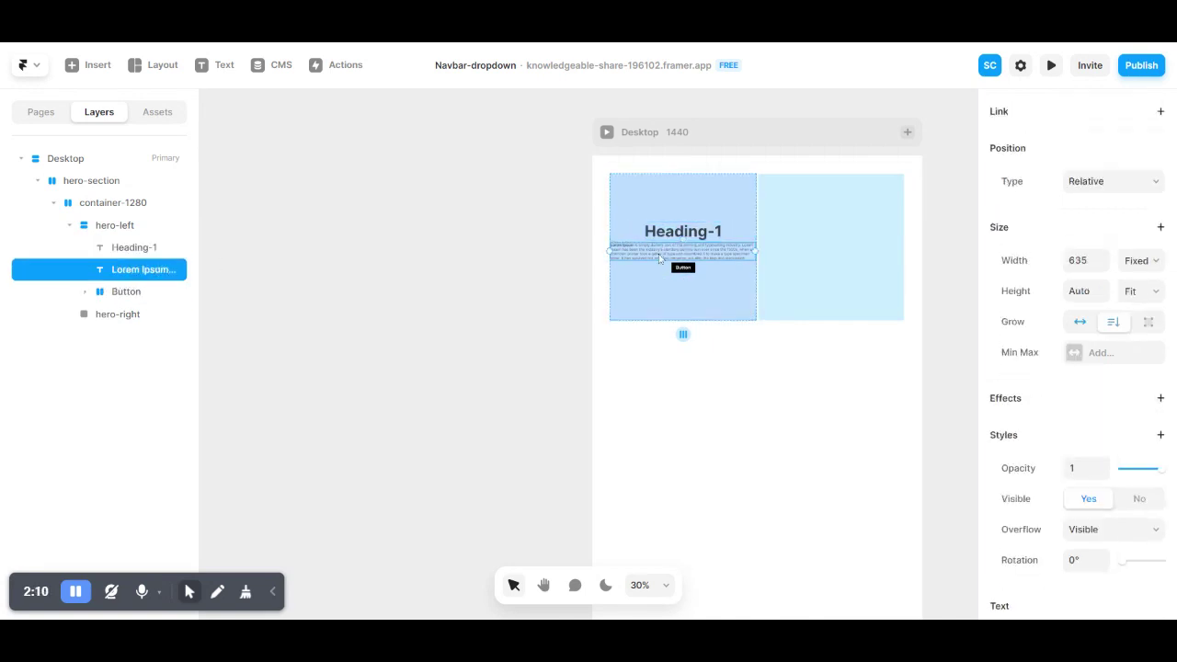
pyautogui.click(1134, 279)
pyautogui.click(1160, 228)
pyautogui.click(1154, 243)
pyautogui.click(1087, 352)
pyautogui.write('50')
pyautogui.press('Return')
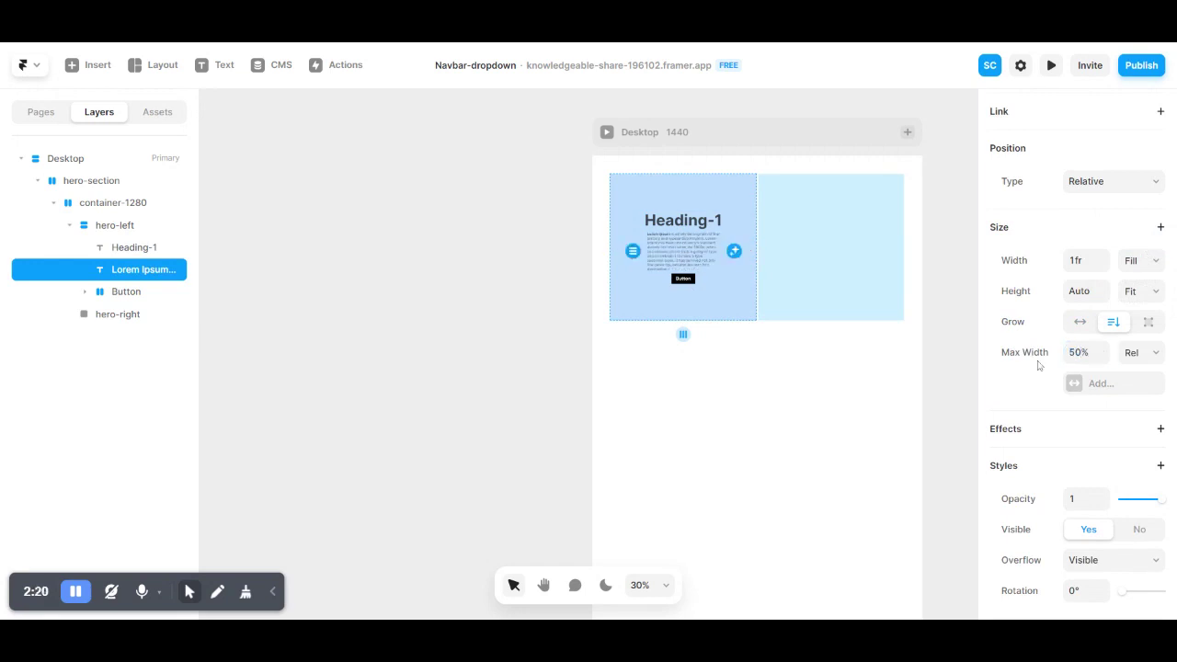
pyautogui.click(1086, 352)
pyautogui.write('6')
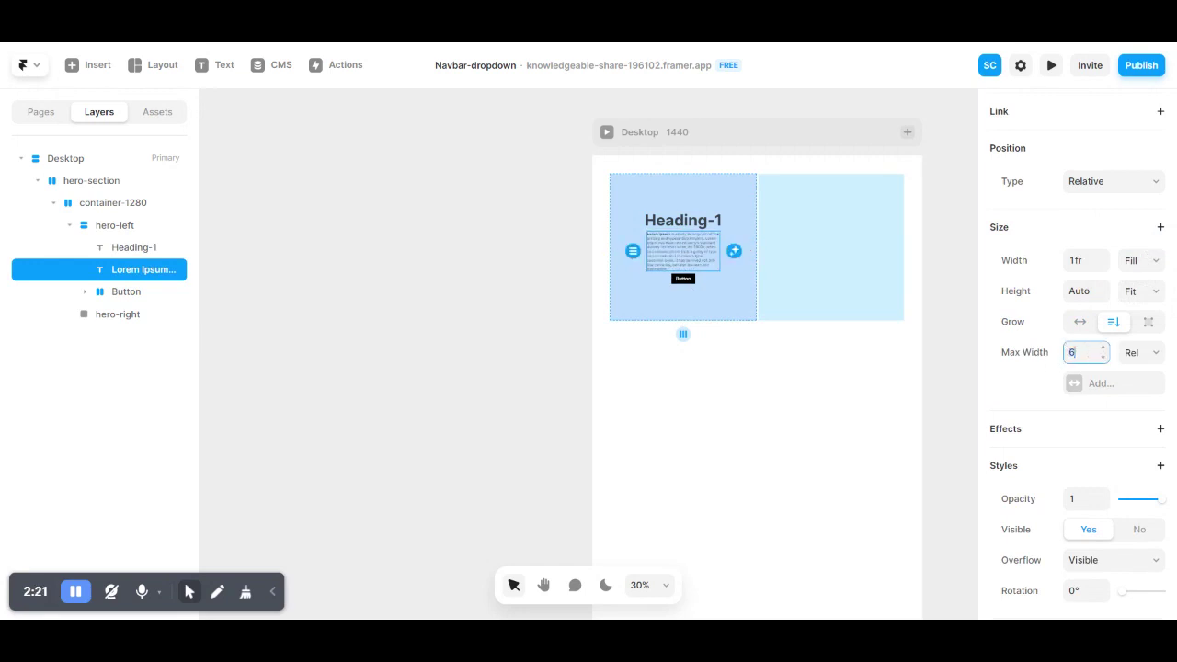
pyautogui.write('0')
pyautogui.press('Return')
pyautogui.write('70')
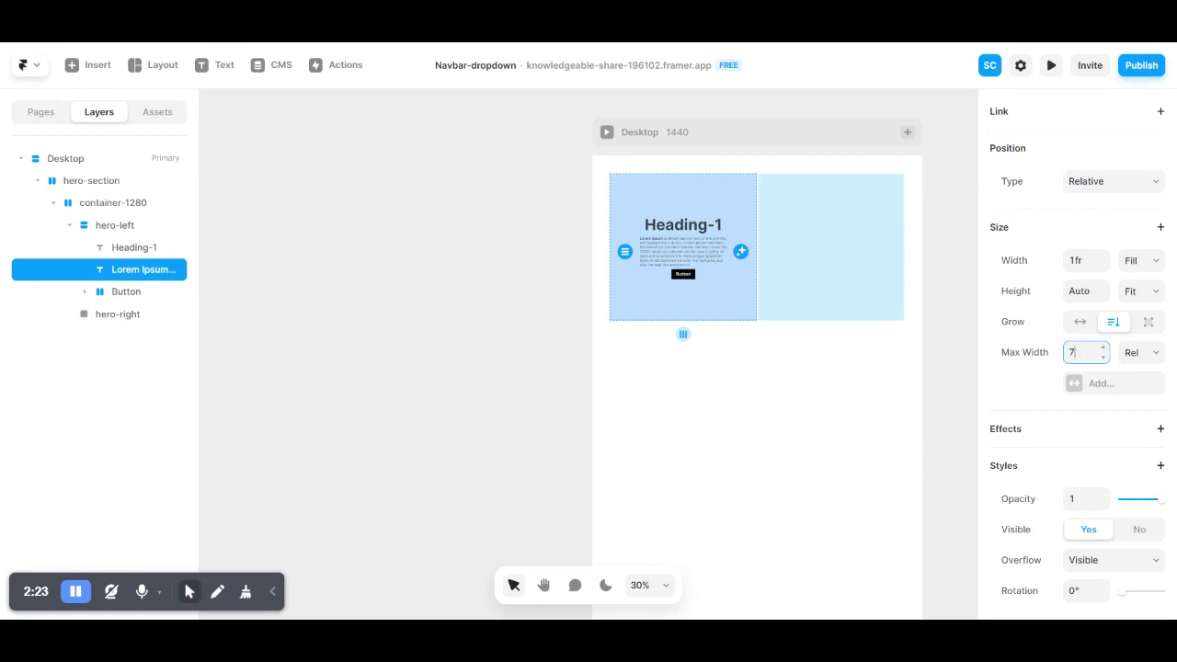
pyautogui.press('Return')
# - Left-align hero-left's content and set its height to Fit
pyautogui.click(638, 204)
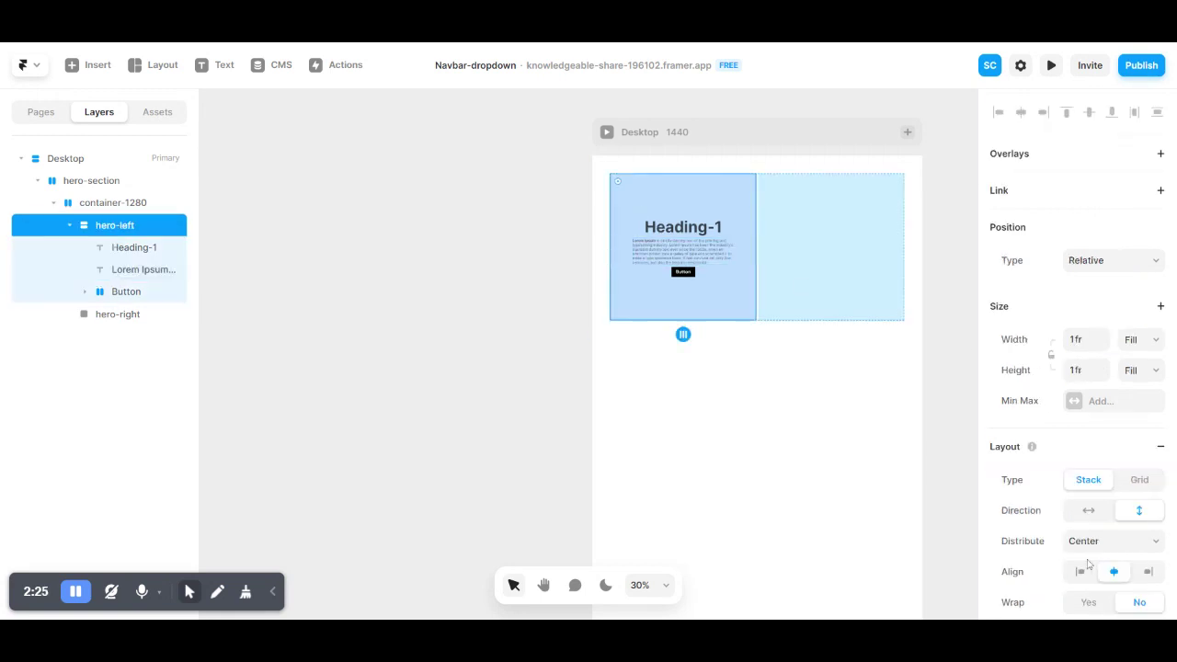
pyautogui.scroll(-2, 1088, 552)
pyautogui.click(1078, 466)
pyautogui.scroll(1, 1114, 331)
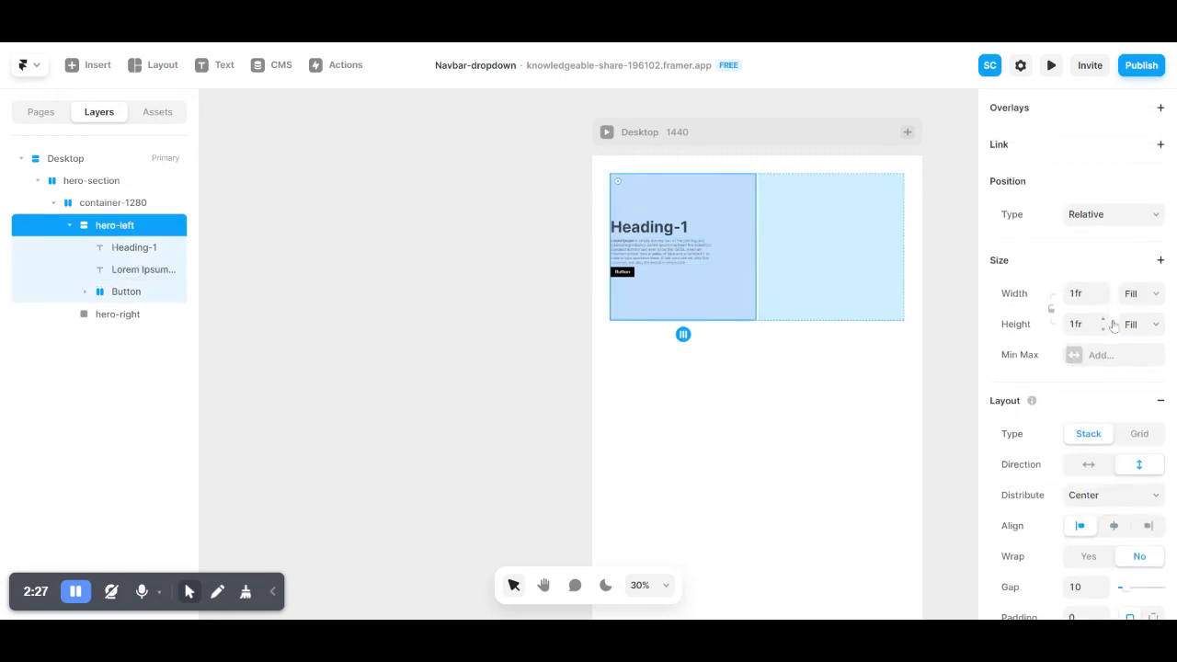
pyautogui.click(1140, 324)
pyautogui.click(1131, 388)
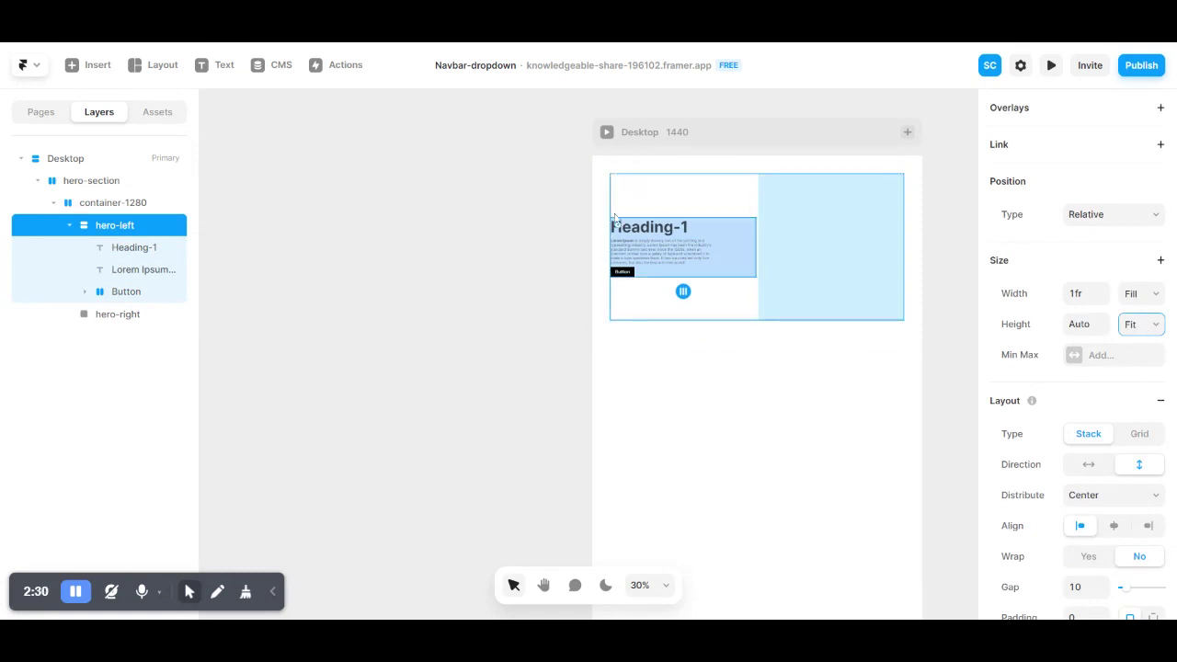
pyautogui.scroll(-3, 1103, 497)
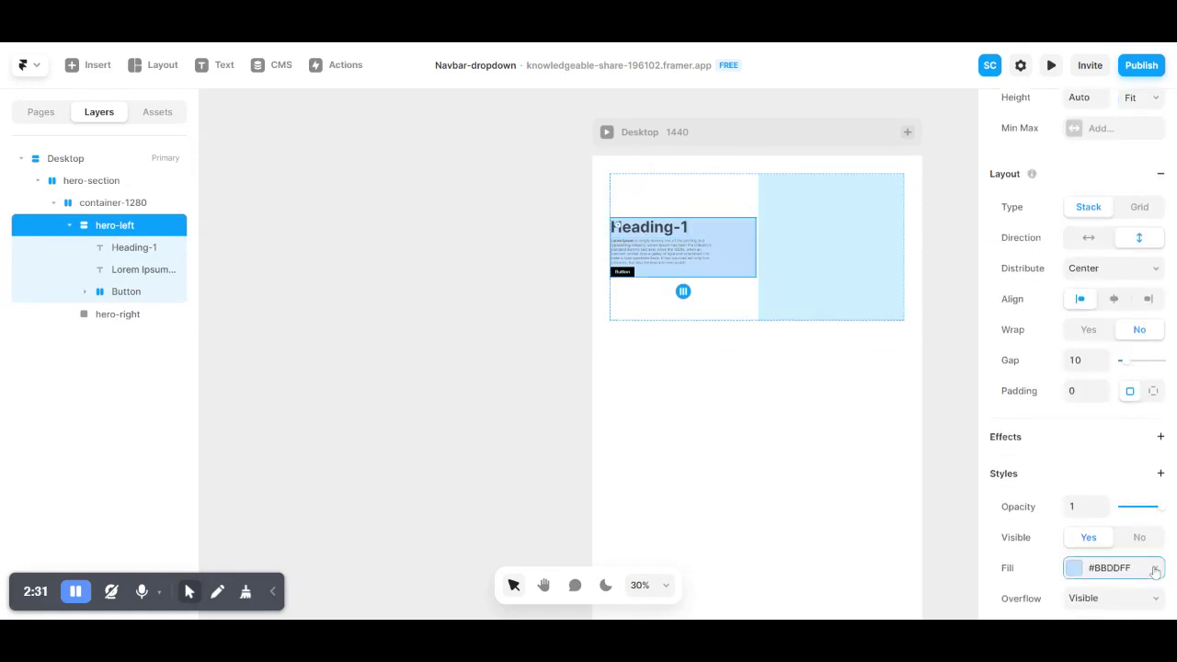
# - Fill hero-right with the Unsplash NEOM orange desert mountain photo
pyautogui.hscroll(3, 686, 276)
pyautogui.click(686, 276)
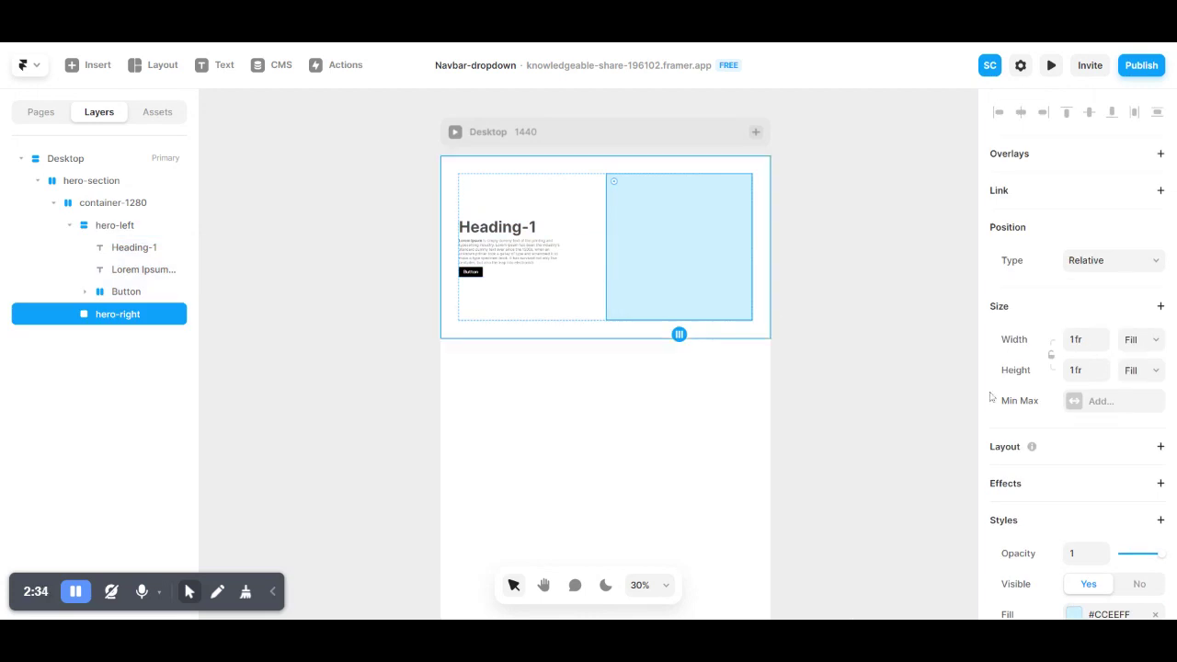
pyautogui.scroll(-3, 991, 398)
pyautogui.click(1074, 419)
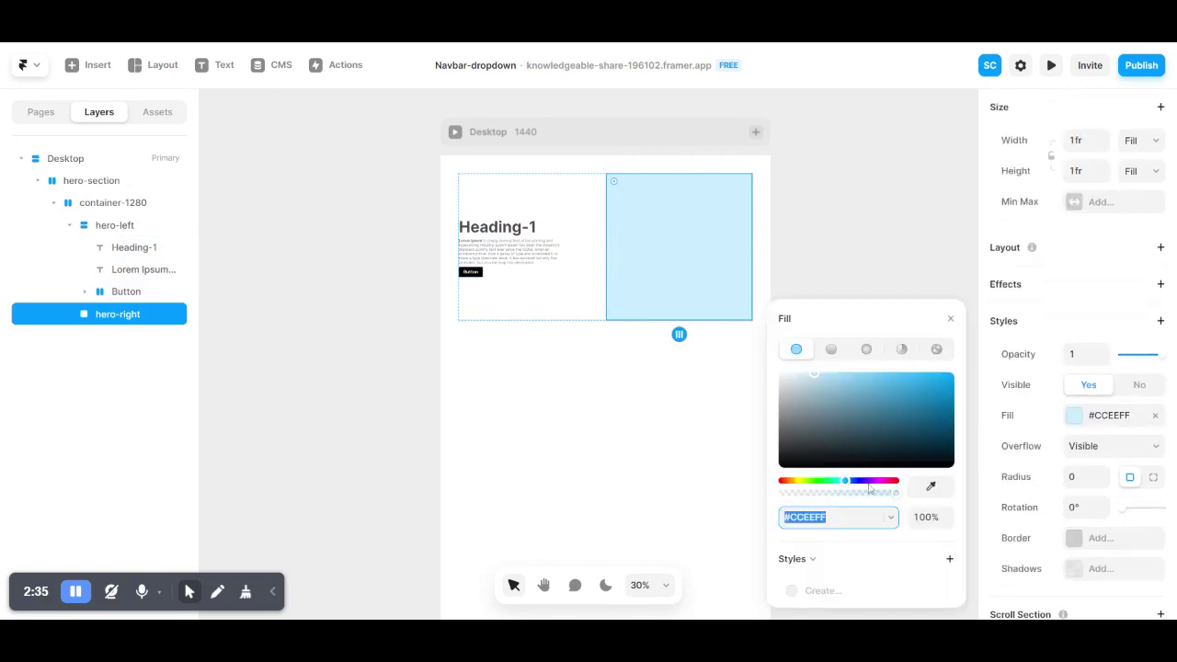
pyautogui.click(936, 350)
pyautogui.click(925, 591)
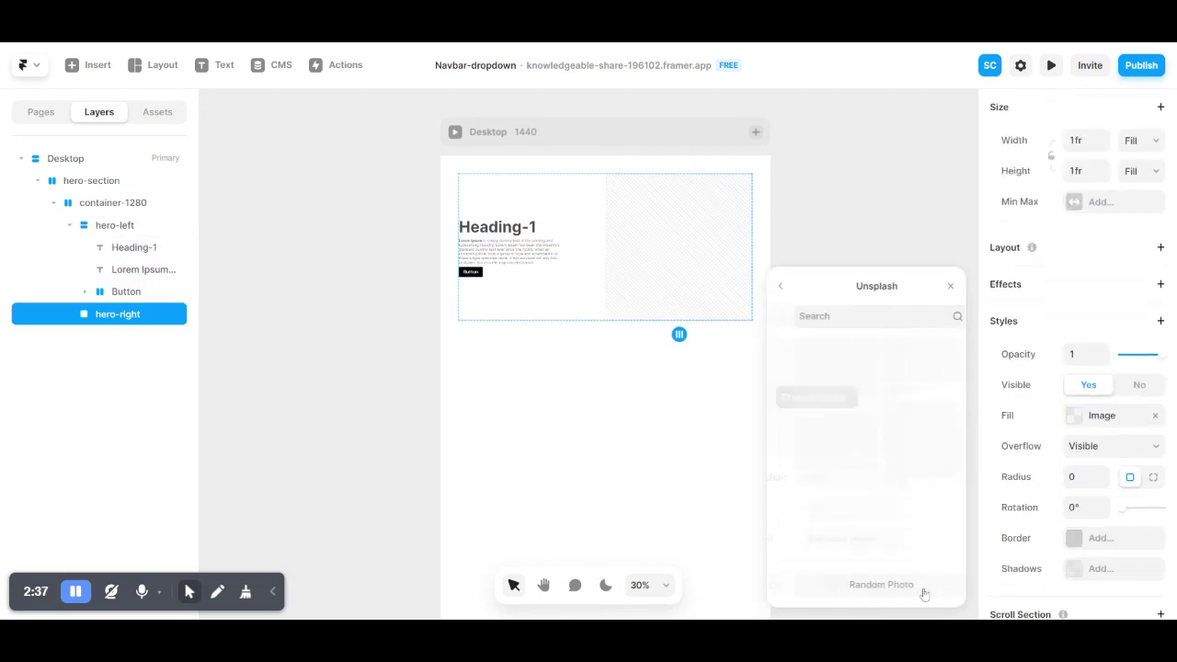
pyautogui.scroll(-3, 885, 417)
pyautogui.scroll(-2, 885, 417)
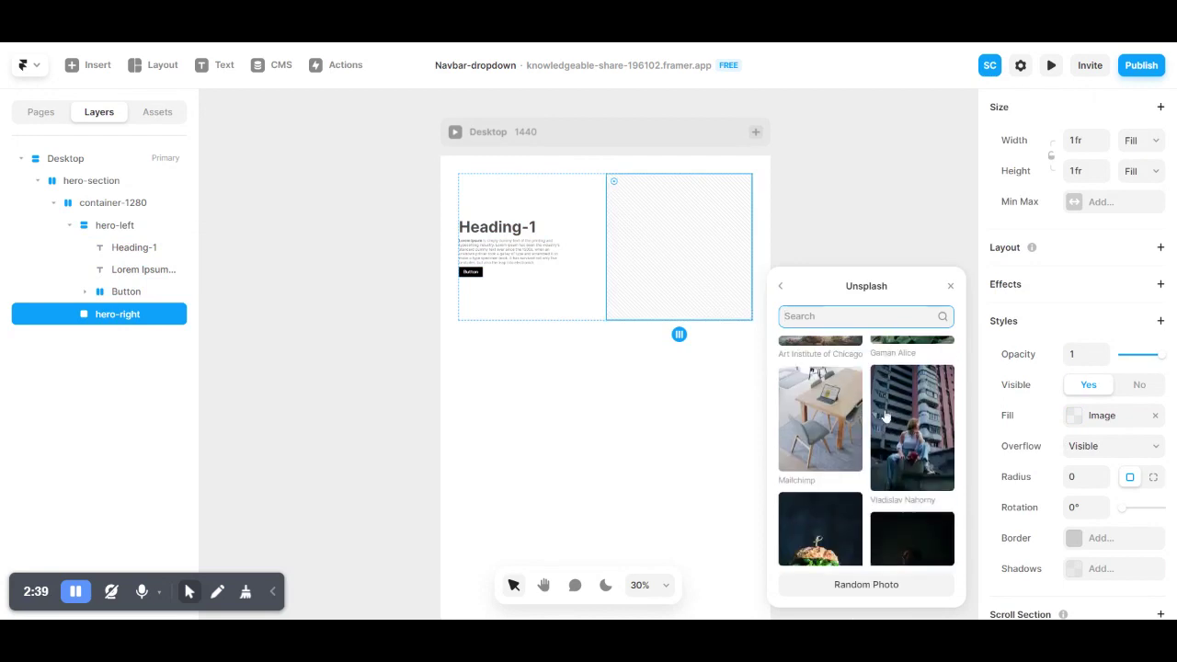
pyautogui.scroll(-3, 885, 417)
pyautogui.scroll(-3, 855, 432)
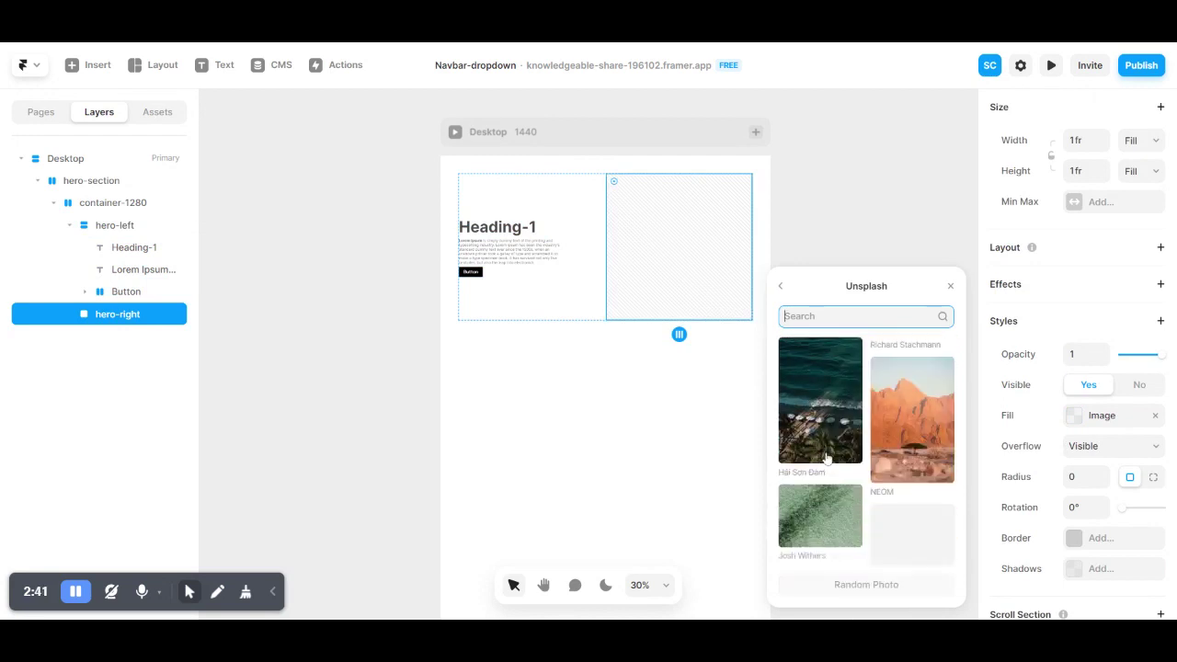
pyautogui.click(886, 403)
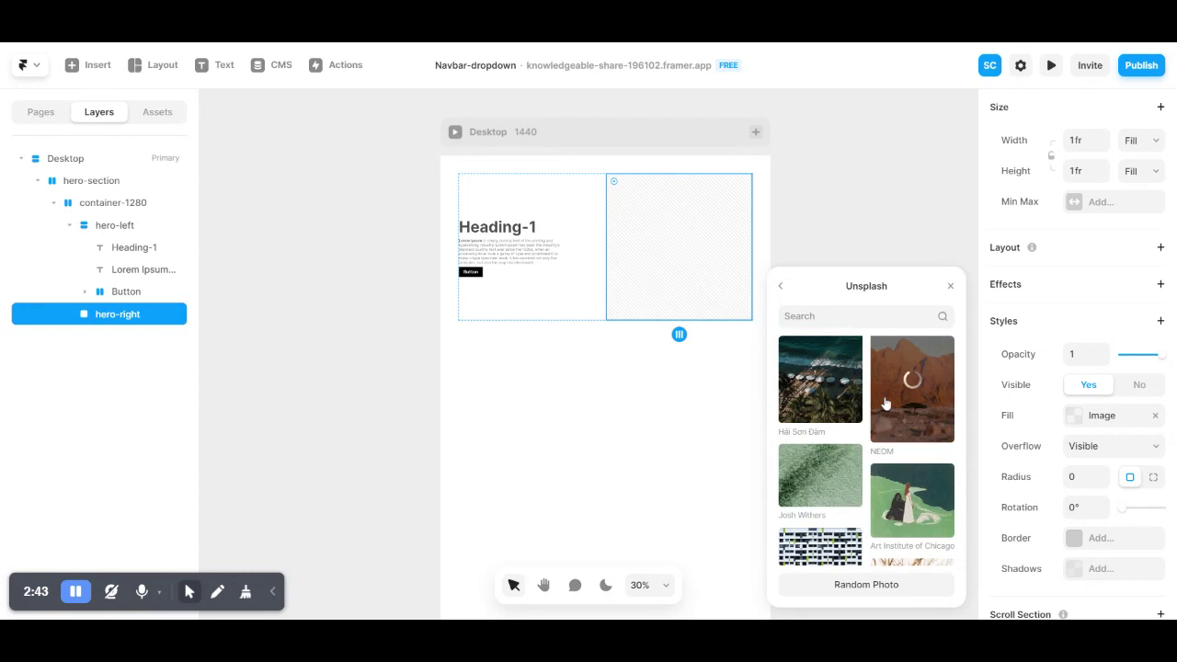
pyautogui.click(950, 286)
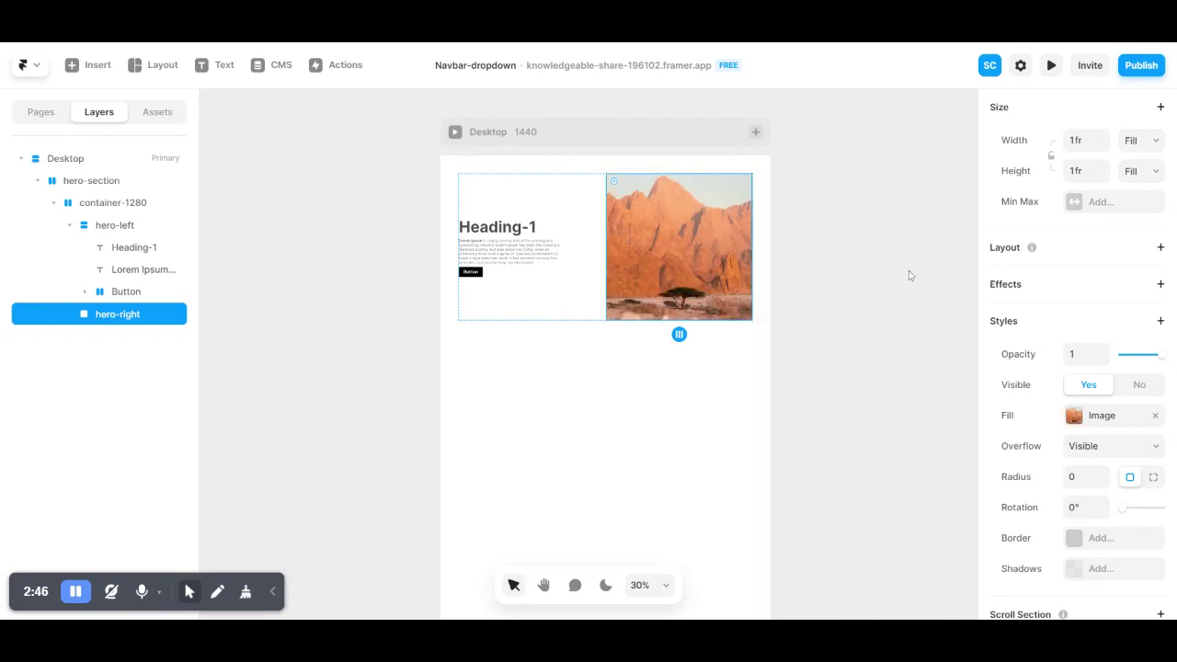
pyautogui.click(909, 275)
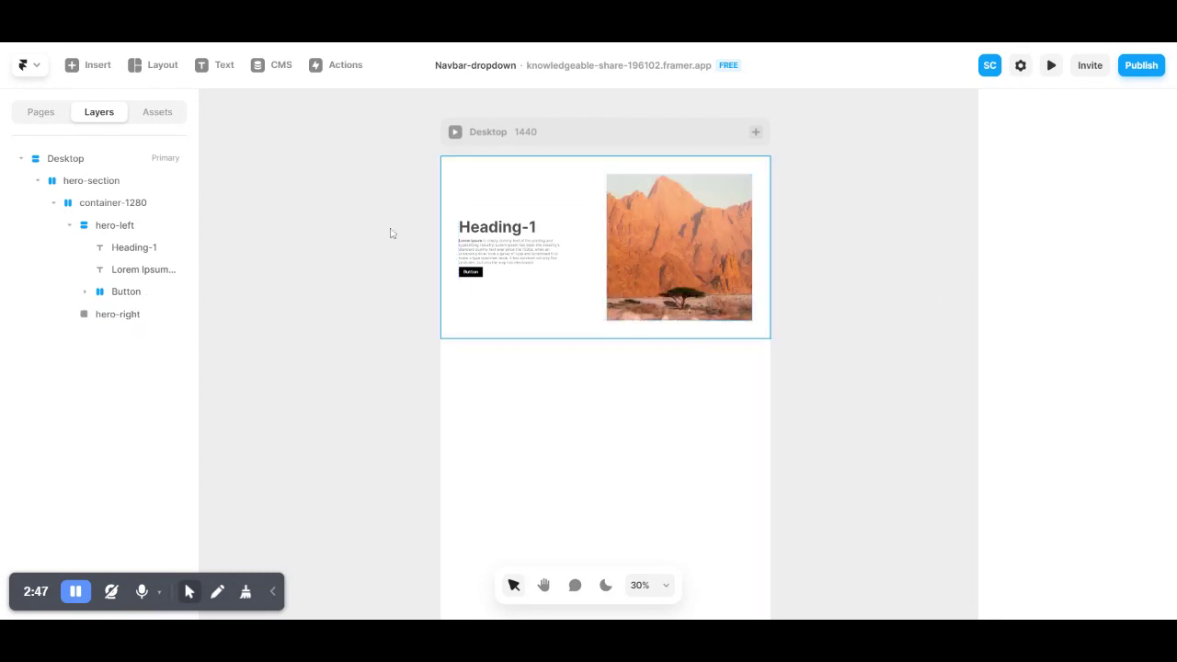
# - Set container-1280's height to Fit
pyautogui.click(91, 182)
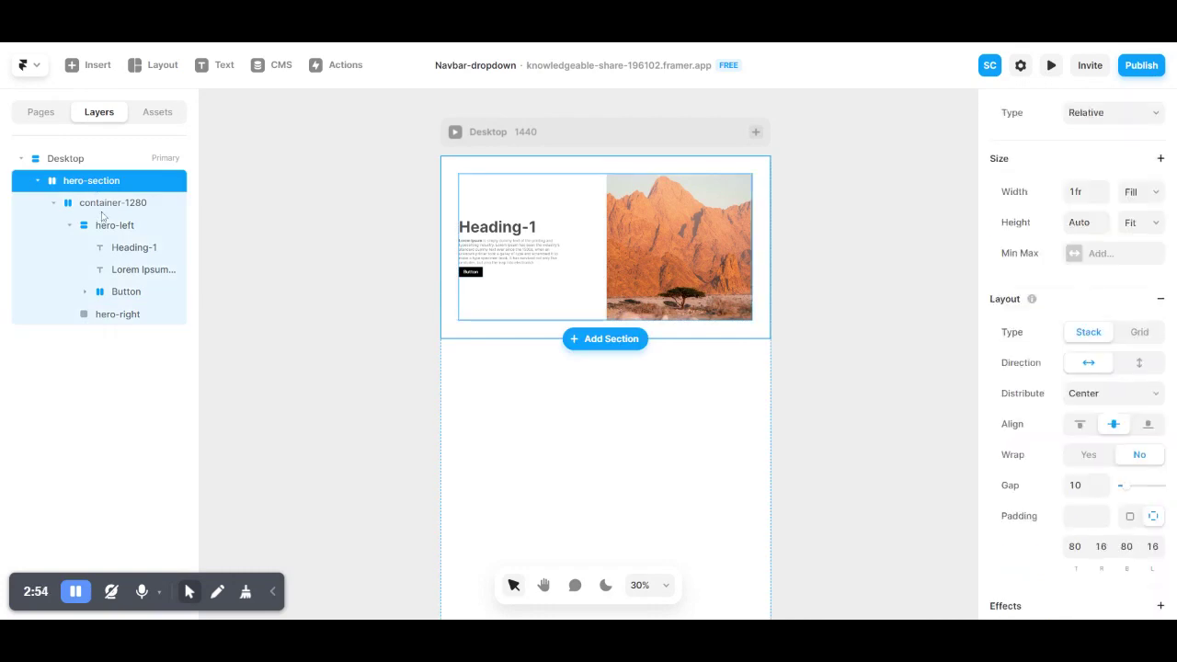
pyautogui.click(103, 205)
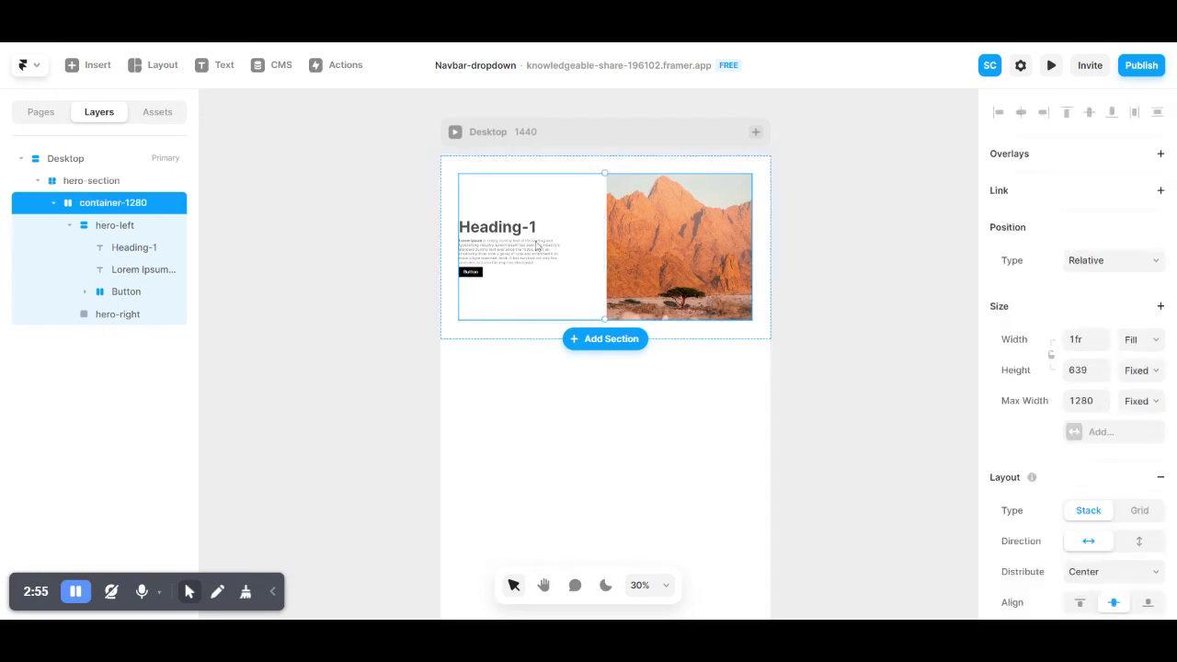
pyautogui.click(1140, 370)
pyautogui.click(1140, 430)
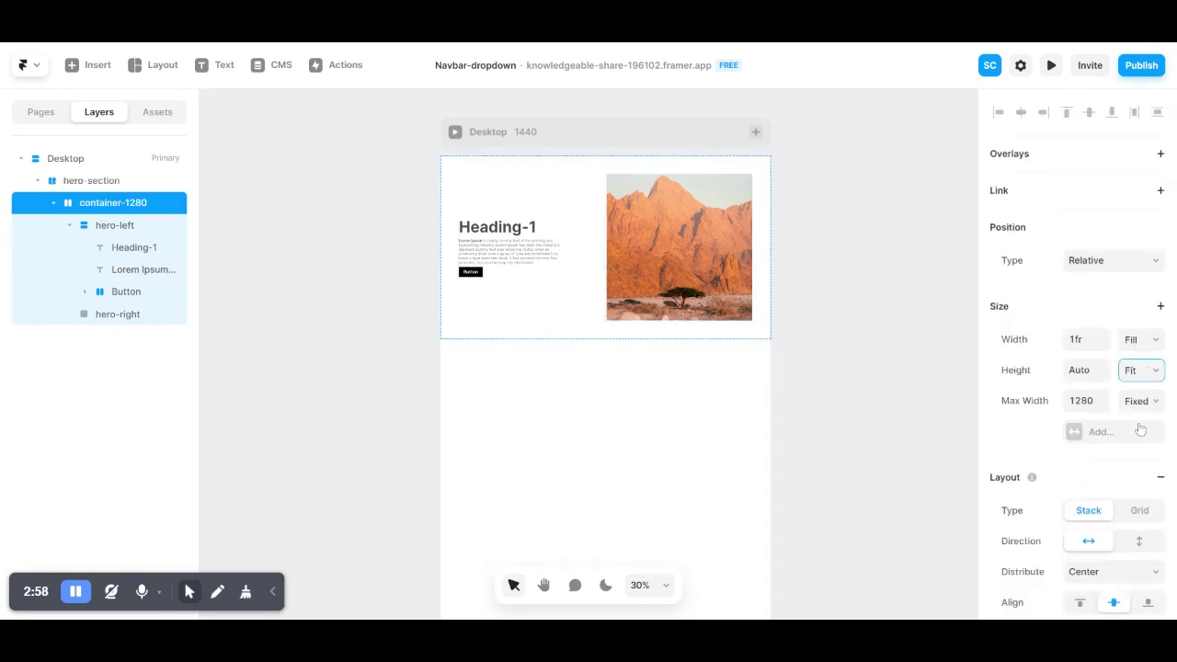
# - Give the hero-right image column a fixed height of 600
pyautogui.click(125, 235)
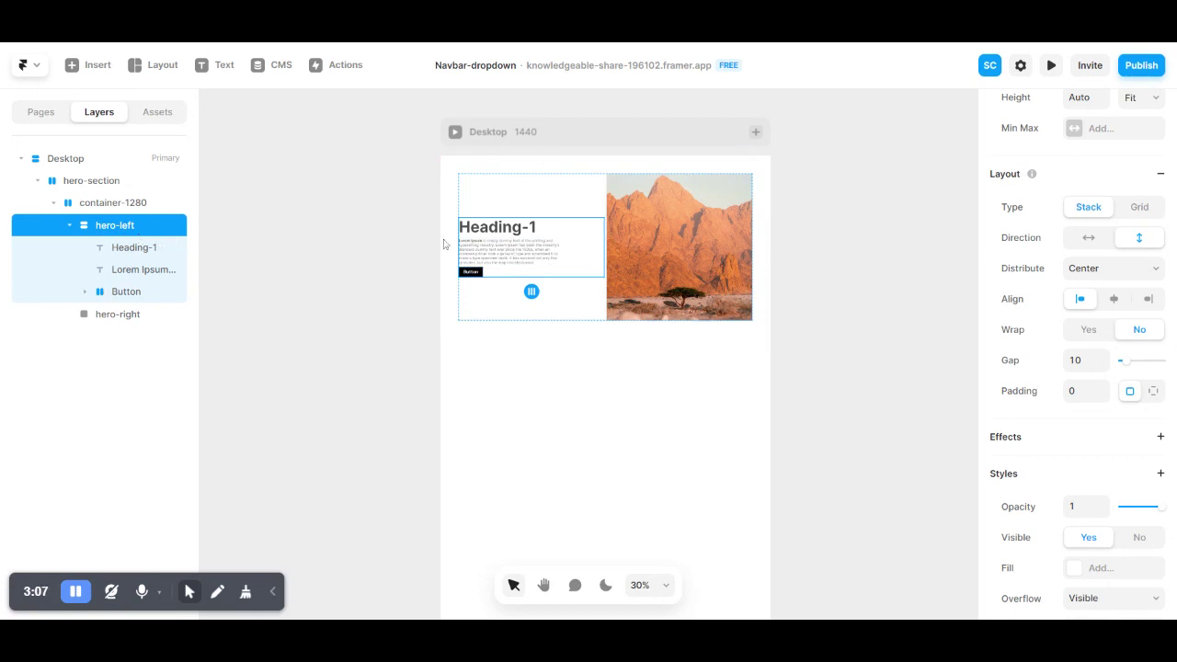
pyautogui.scroll(2, 1099, 179)
pyautogui.scroll(2, 1098, 178)
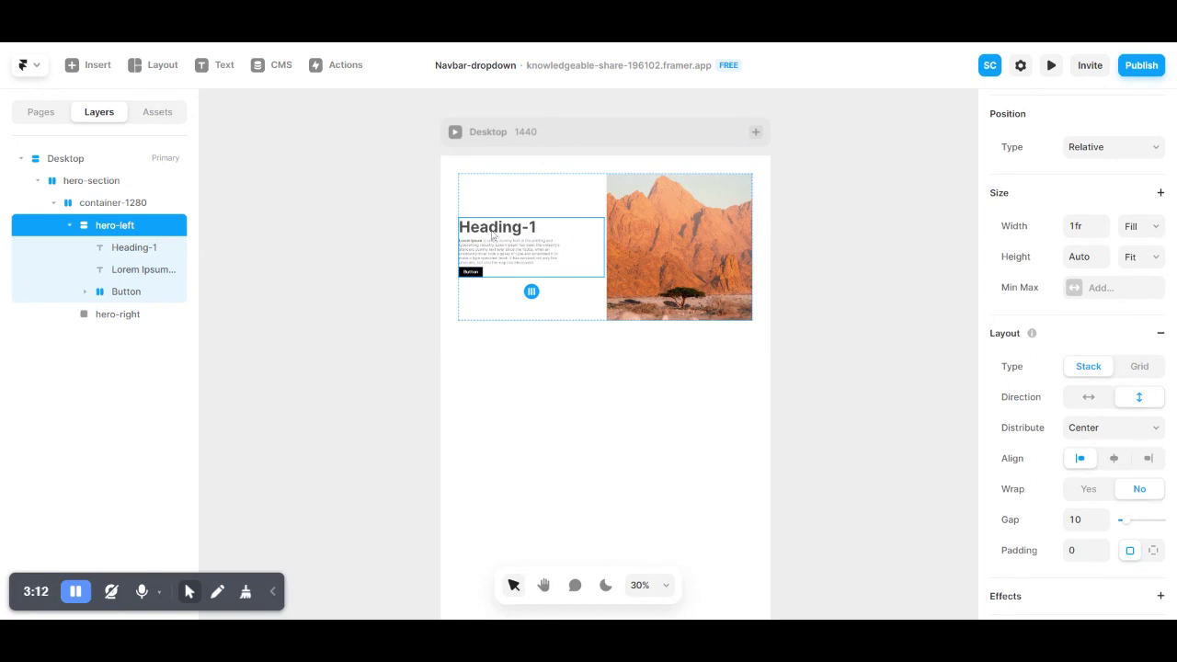
pyautogui.click(138, 322)
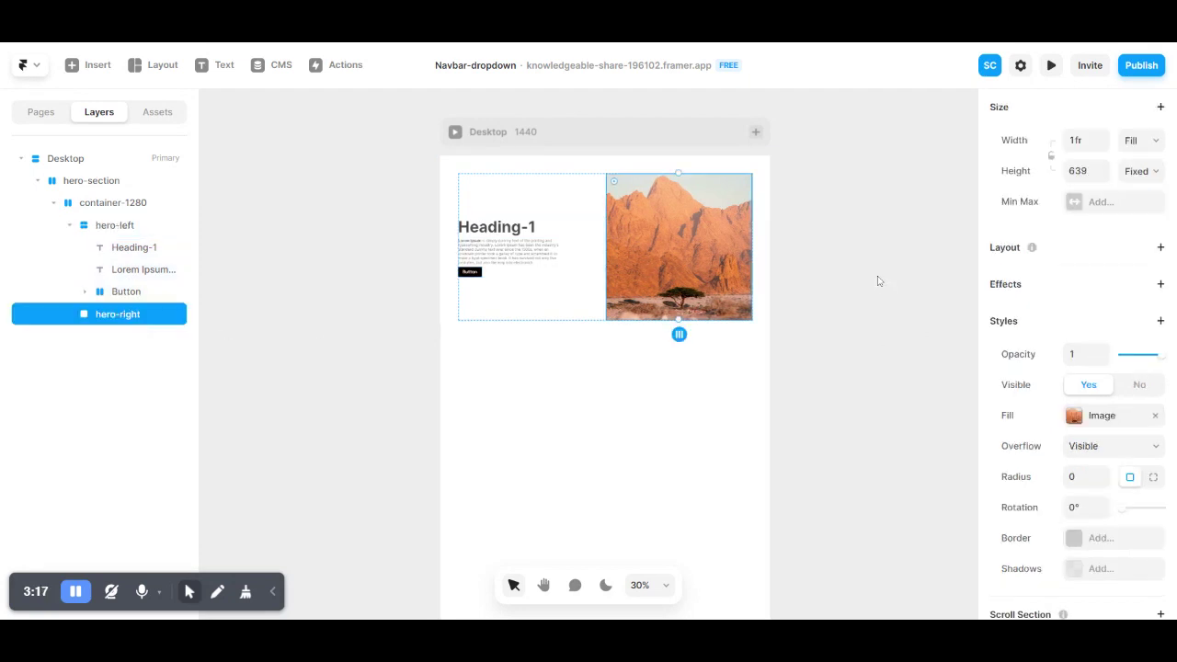
pyautogui.hscroll(2, 883, 281)
pyautogui.click(1080, 171)
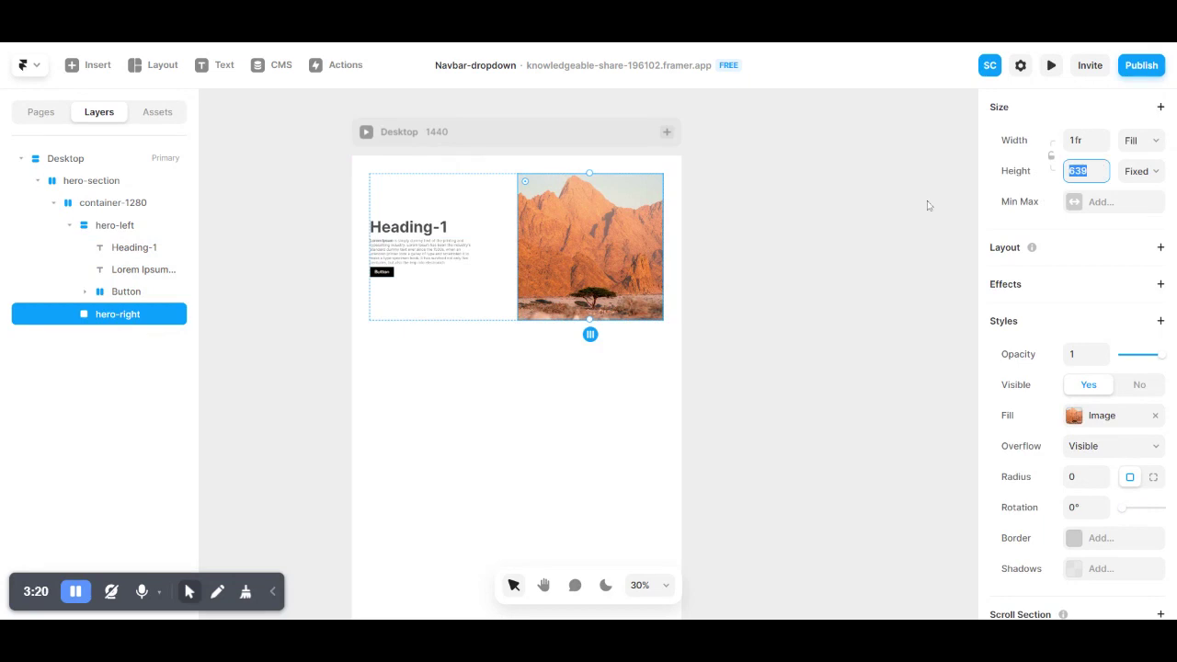
pyautogui.write('6')
pyautogui.write('00')
pyautogui.press('Return')
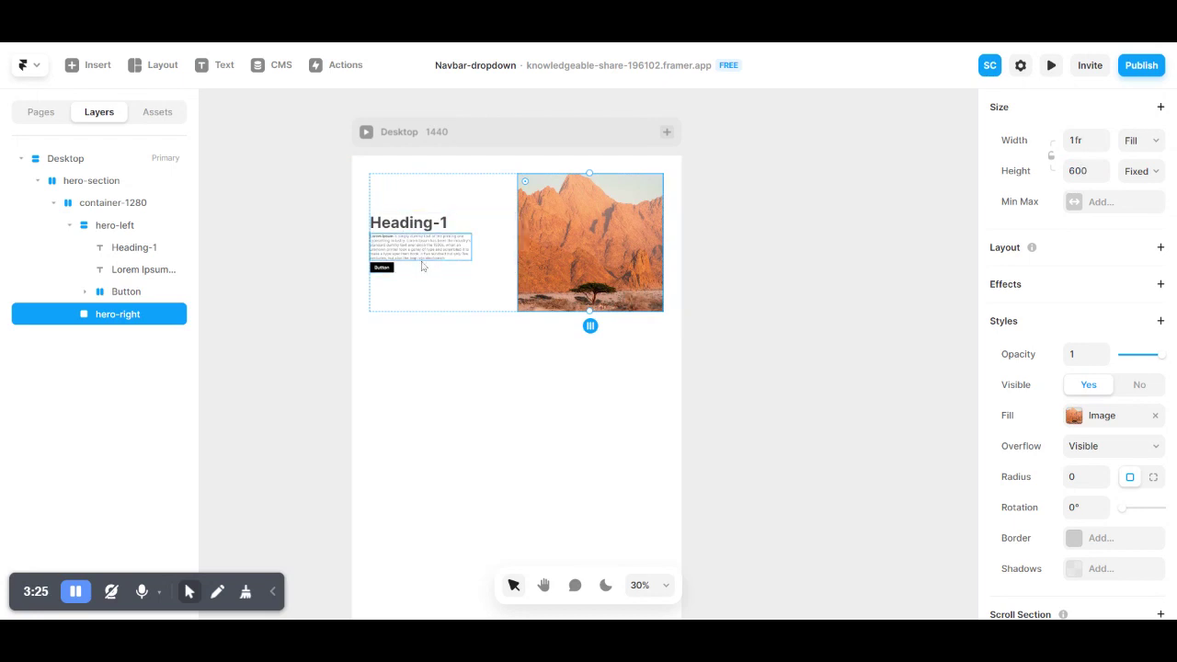
# - Add Tablet (810) and Phone (390) breakpoints beside Desktop
pyautogui.click(667, 132)
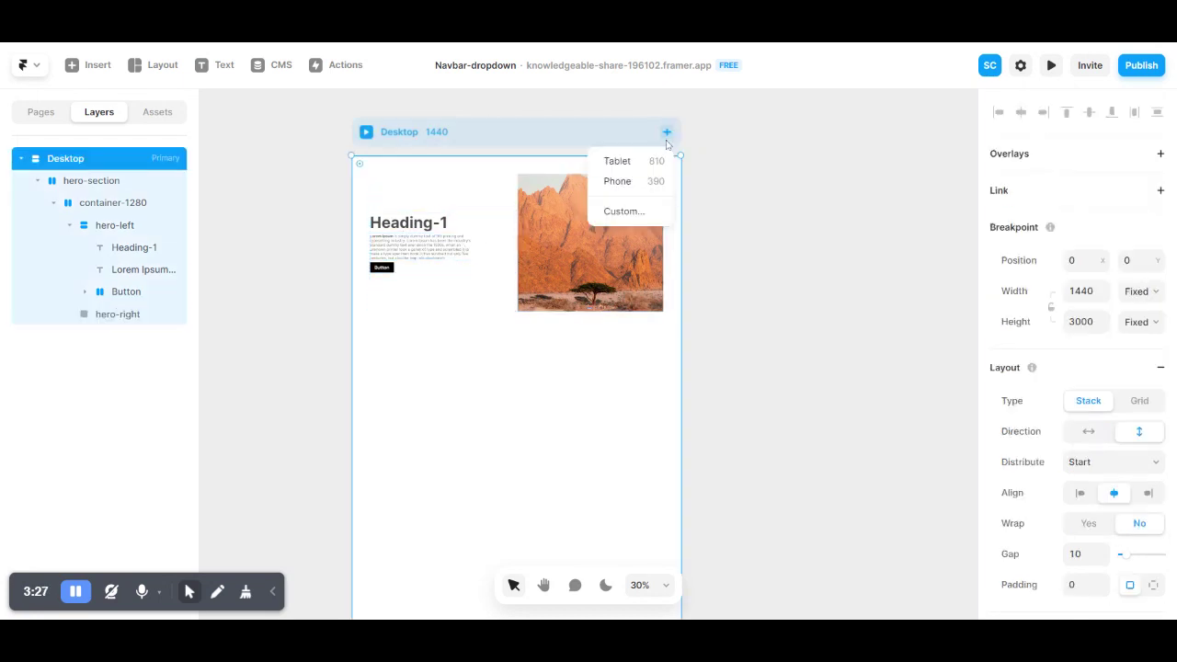
pyautogui.click(649, 158)
pyautogui.scroll(3, 565, 229)
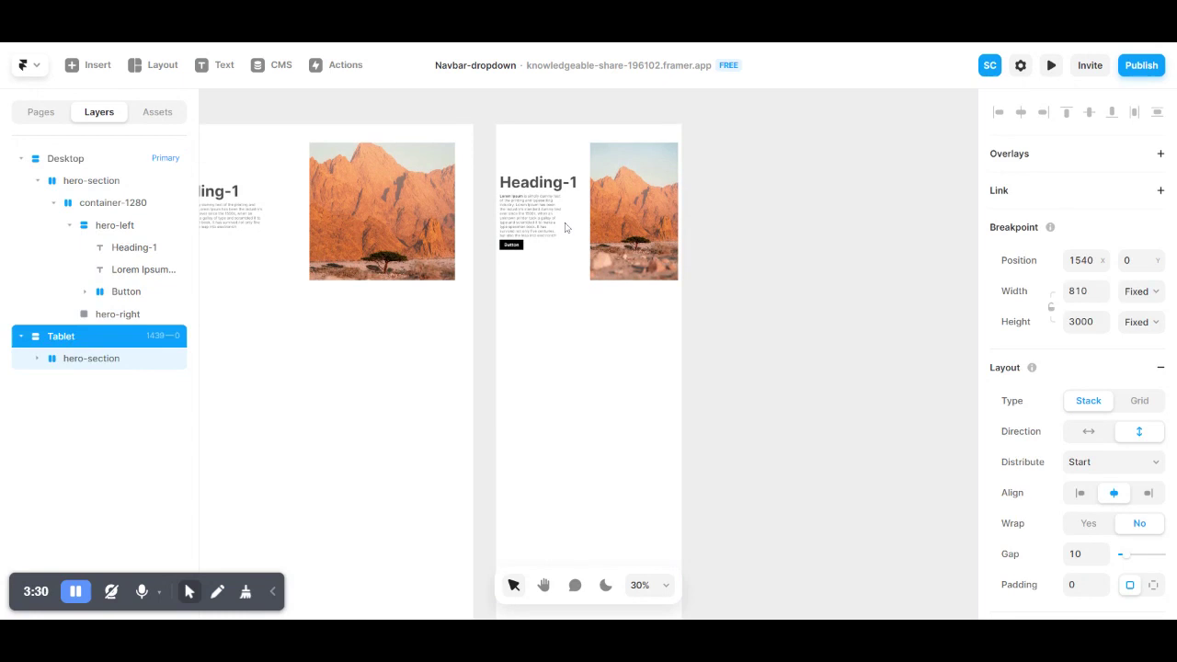
pyautogui.click(667, 103)
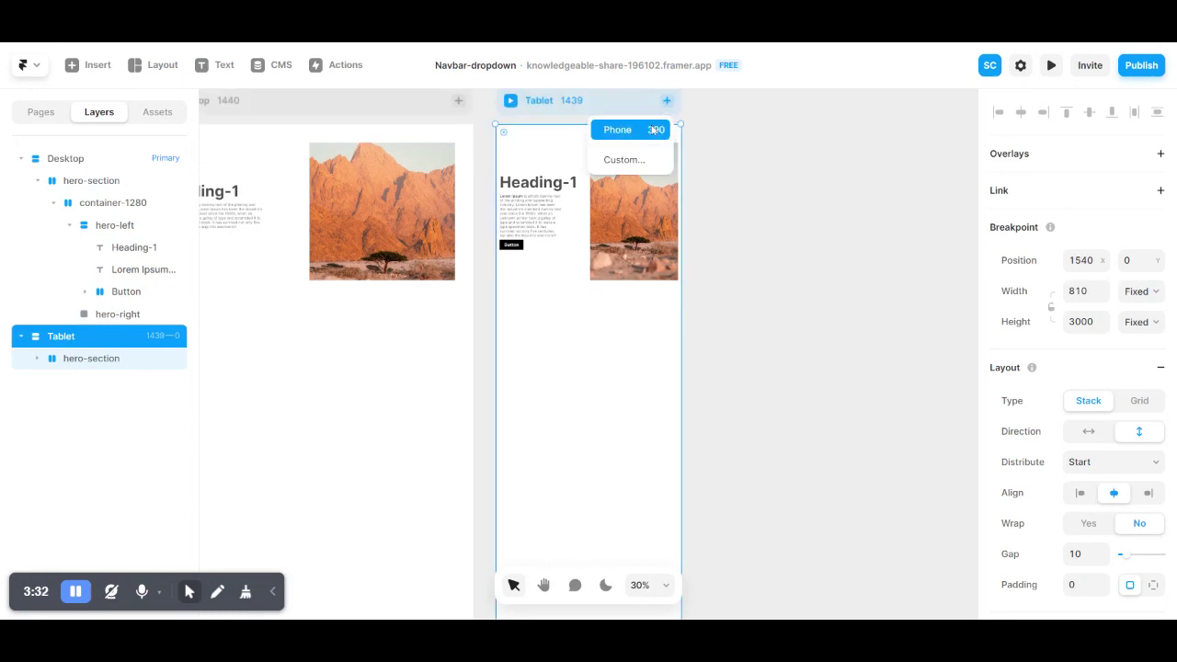
pyautogui.click(652, 130)
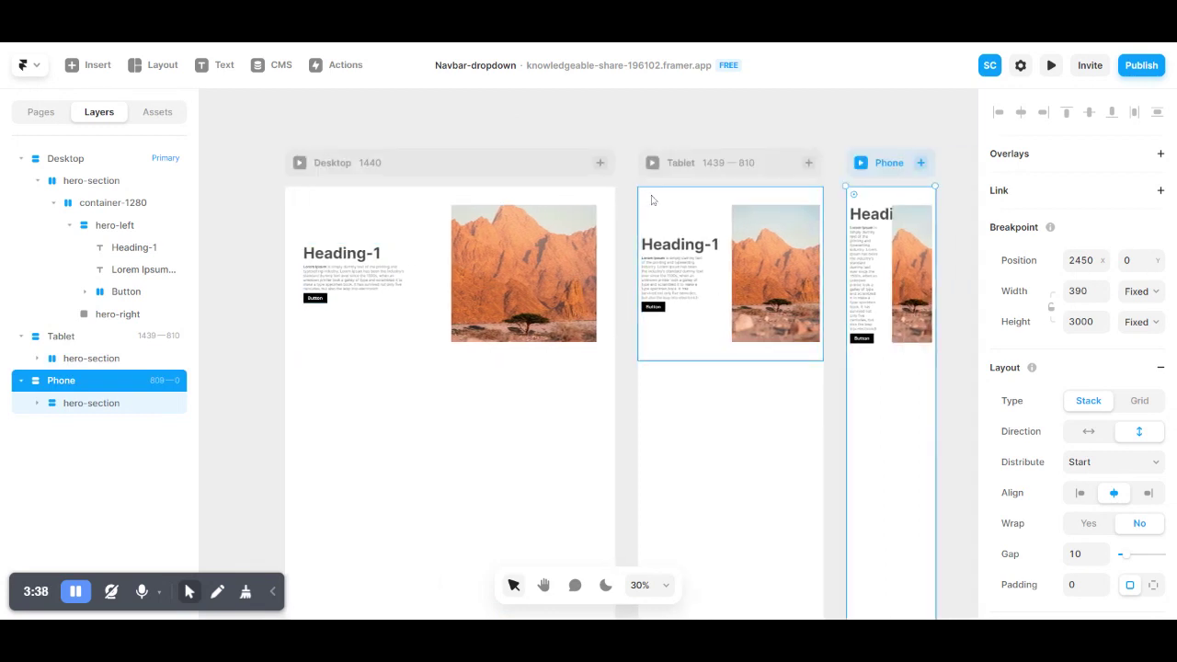
# - Set the Tablet paragraph's max width to 80%
pyautogui.click(698, 287)
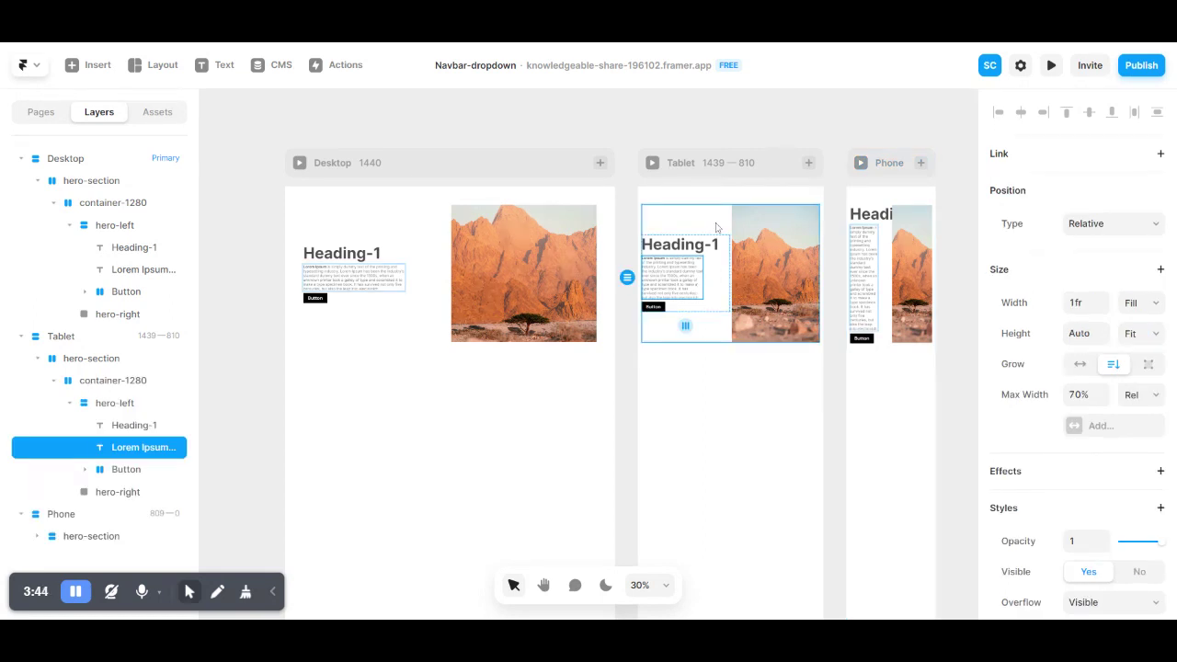
pyautogui.write('80')
pyautogui.press('Return')
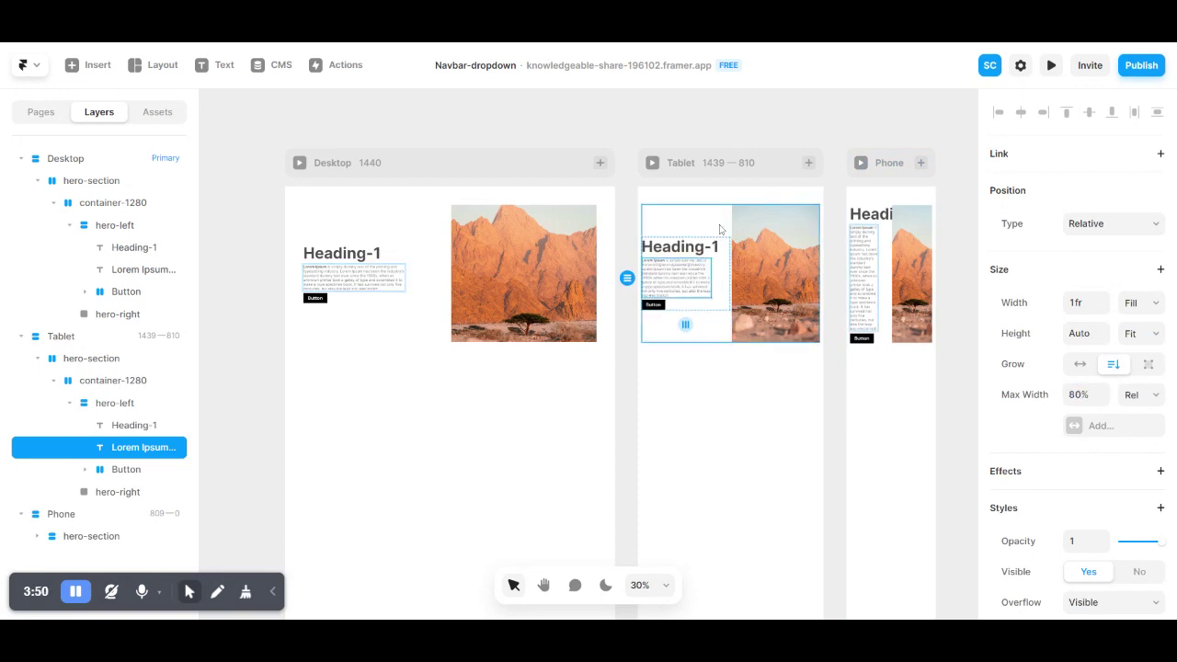
# - Stack the Phone hero container's text above the image with a 40 gap
pyautogui.hscroll(5, 699, 204)
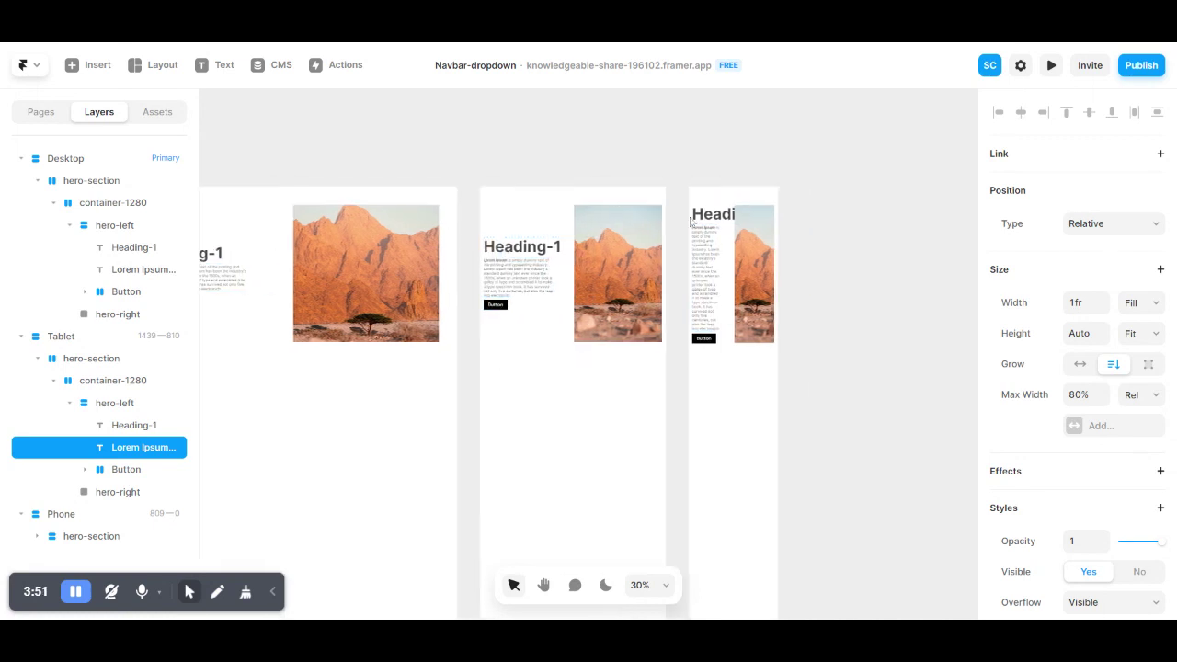
pyautogui.click(717, 208)
pyautogui.scroll(-2, 1056, 420)
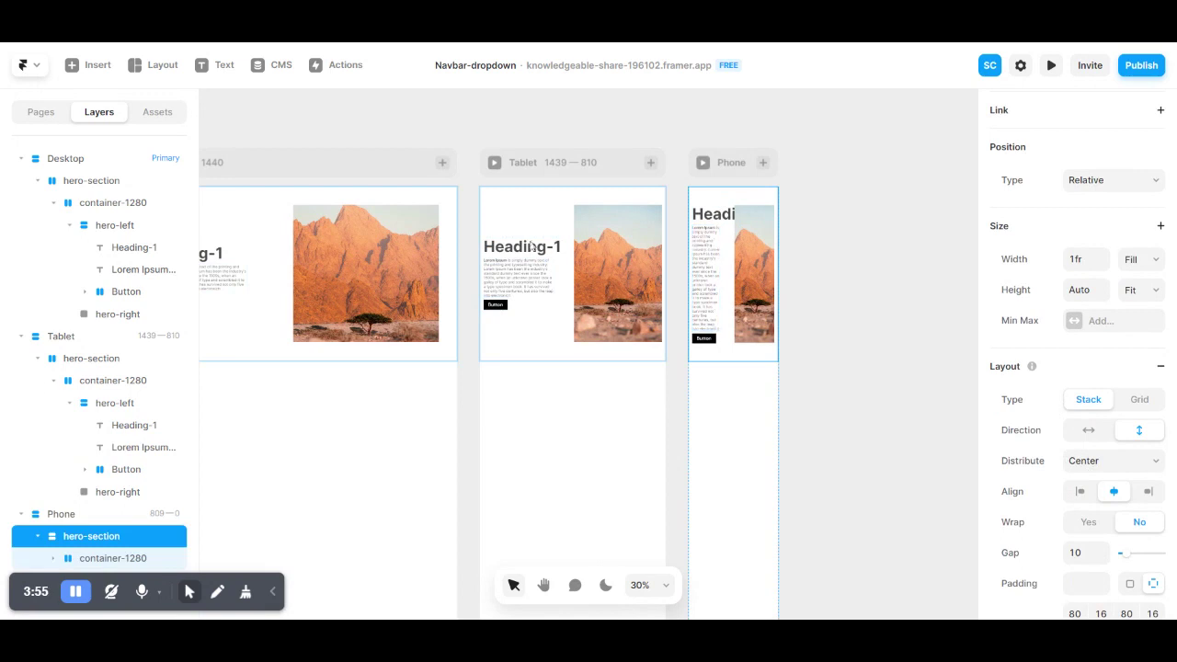
pyautogui.click(124, 558)
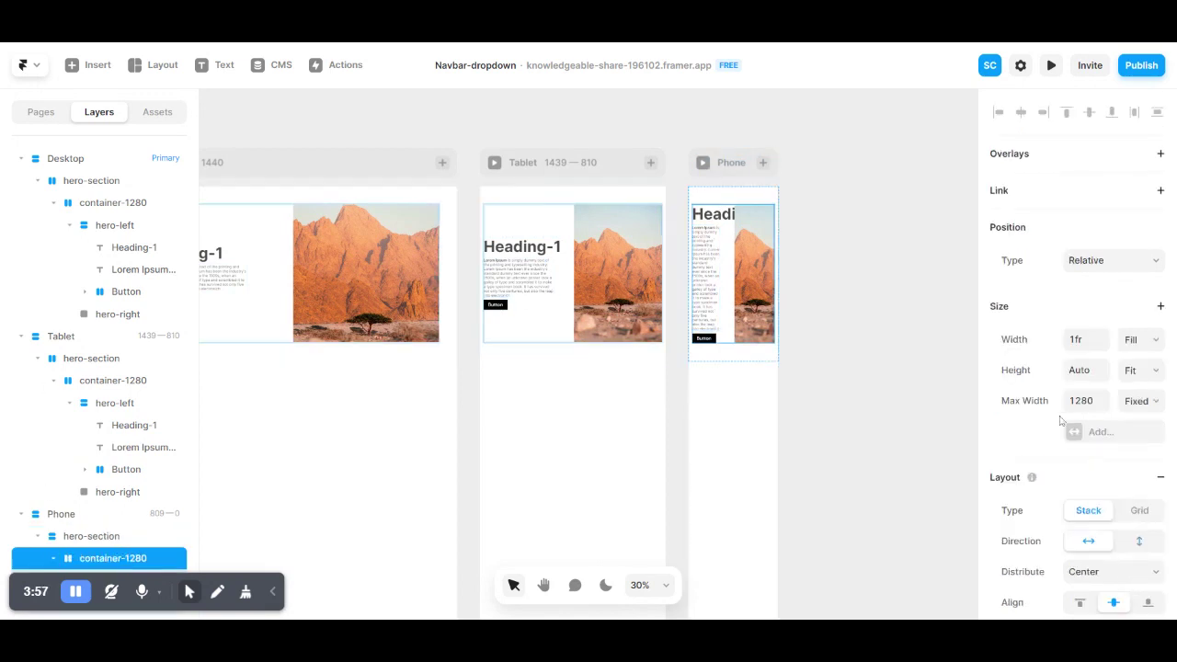
pyautogui.scroll(-1, 1067, 418)
pyautogui.scroll(-3, 1104, 409)
pyautogui.click(1137, 395)
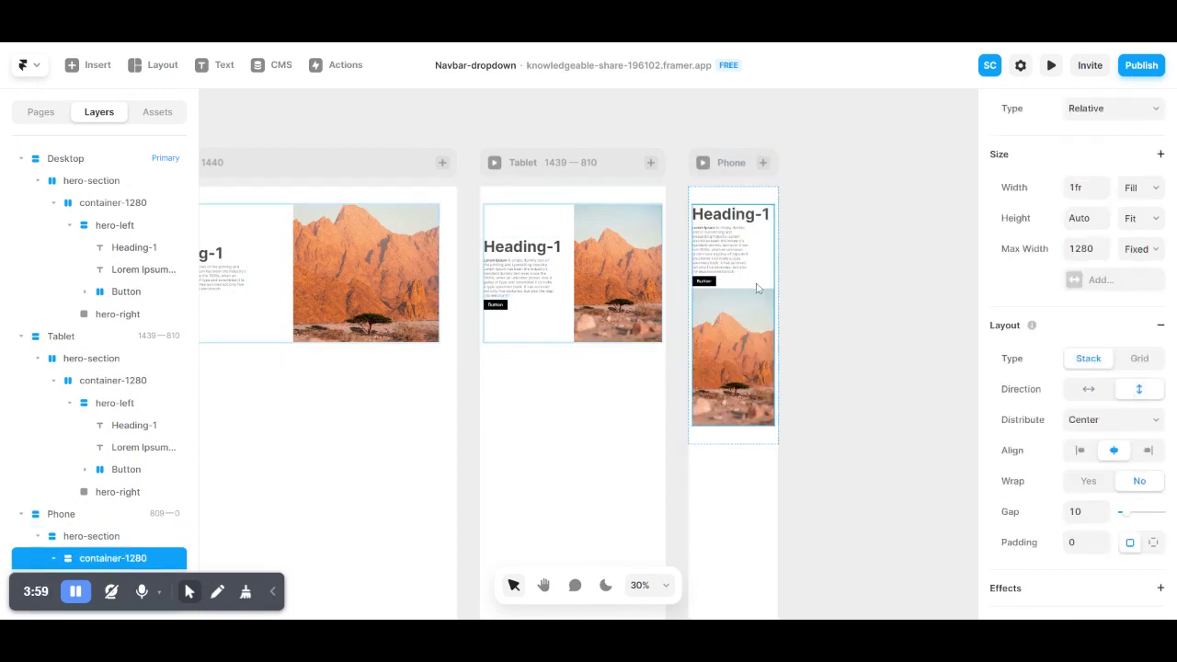
pyautogui.click(1076, 511)
pyautogui.write('40')
pyautogui.press('Return')
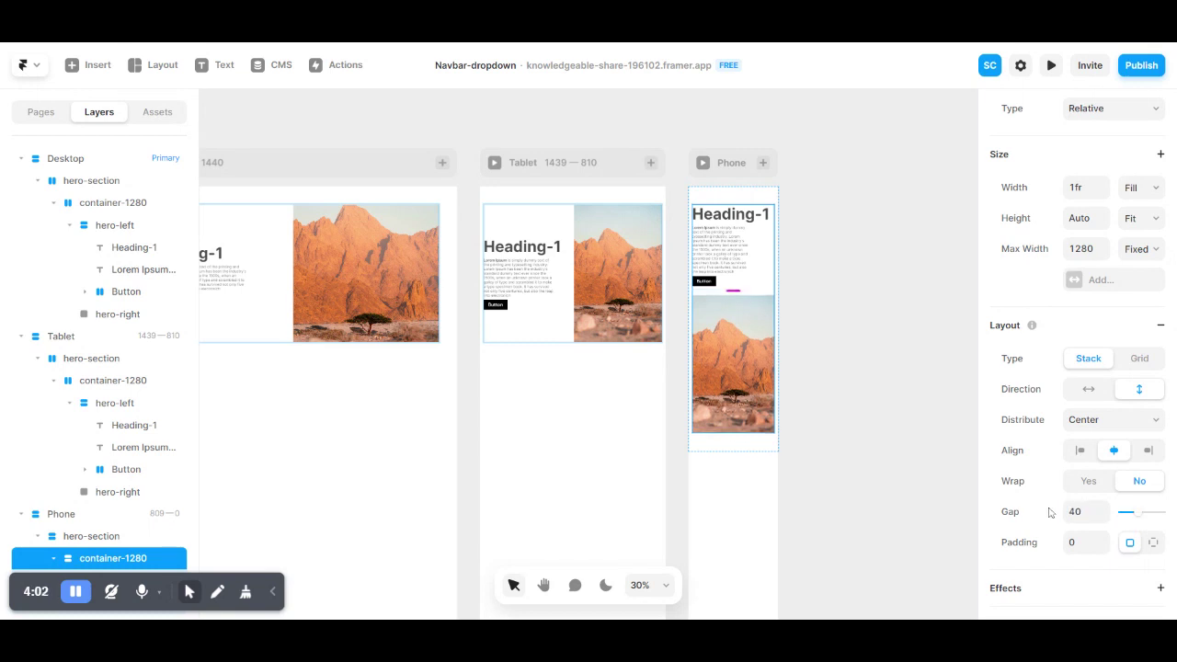
pyautogui.click(815, 429)
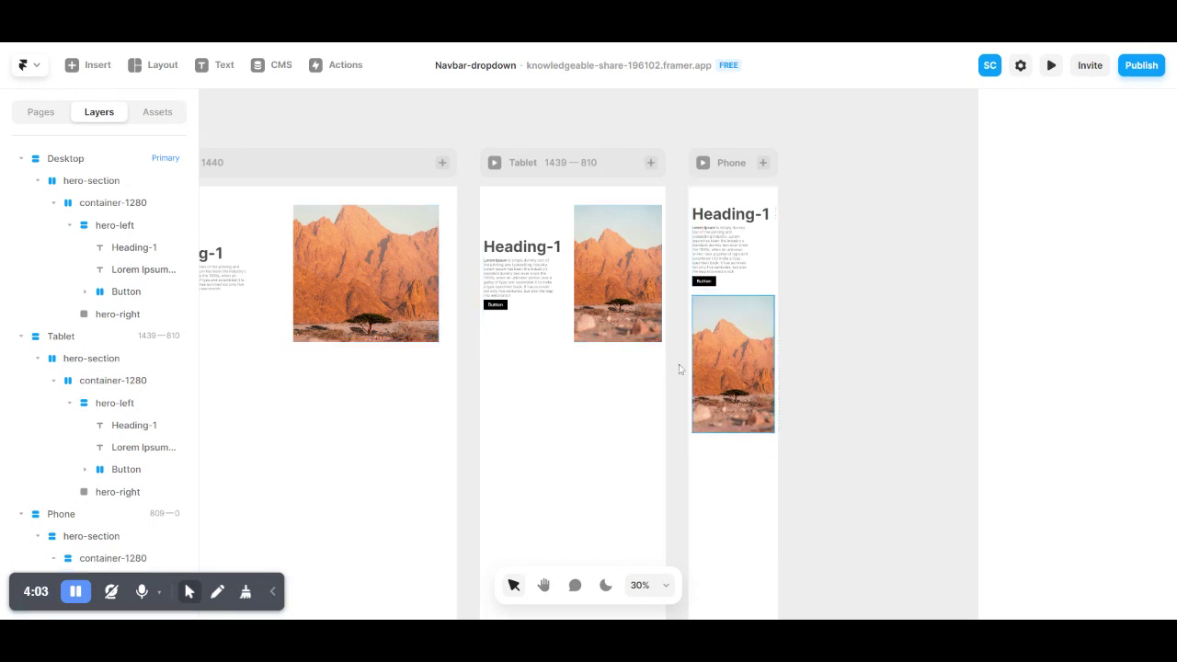
# - Set the Phone mountain image's height to 500
pyautogui.click(700, 393)
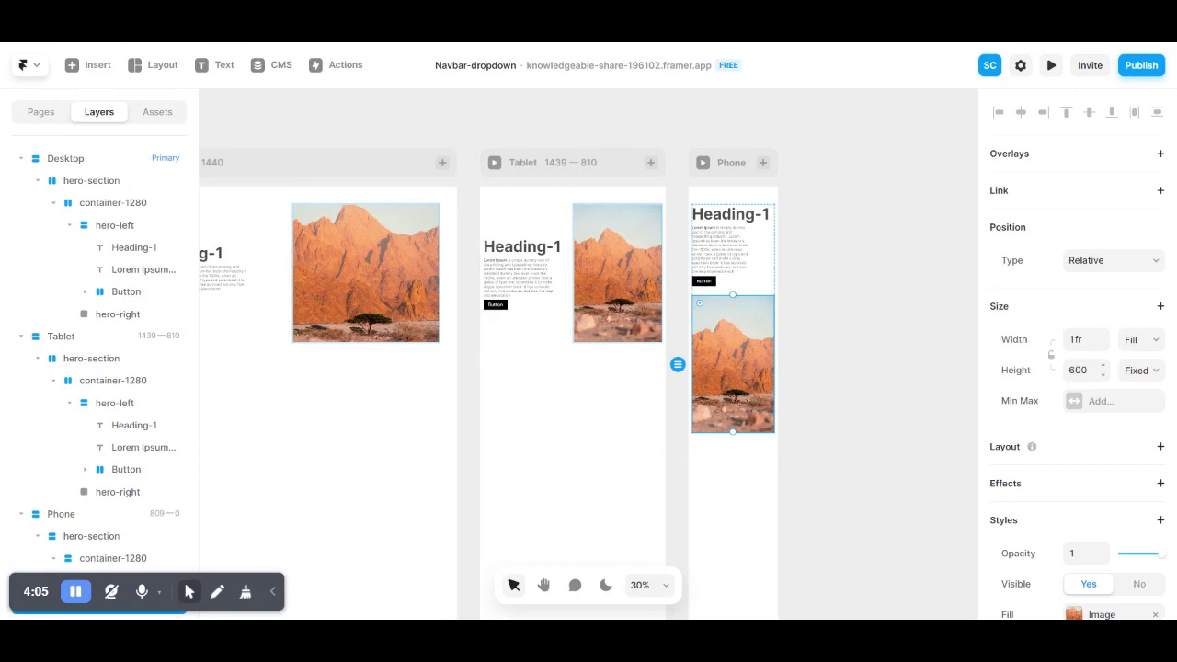
pyautogui.click(1078, 370)
pyautogui.write('0')
pyautogui.press('Return')
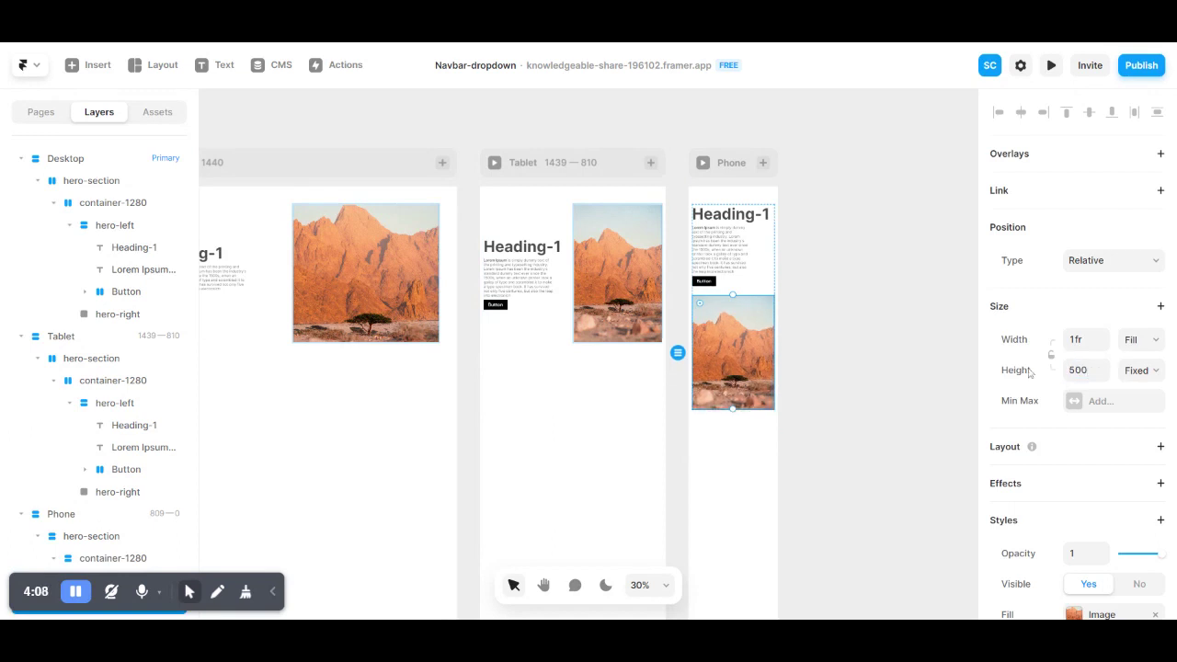
pyautogui.click(860, 343)
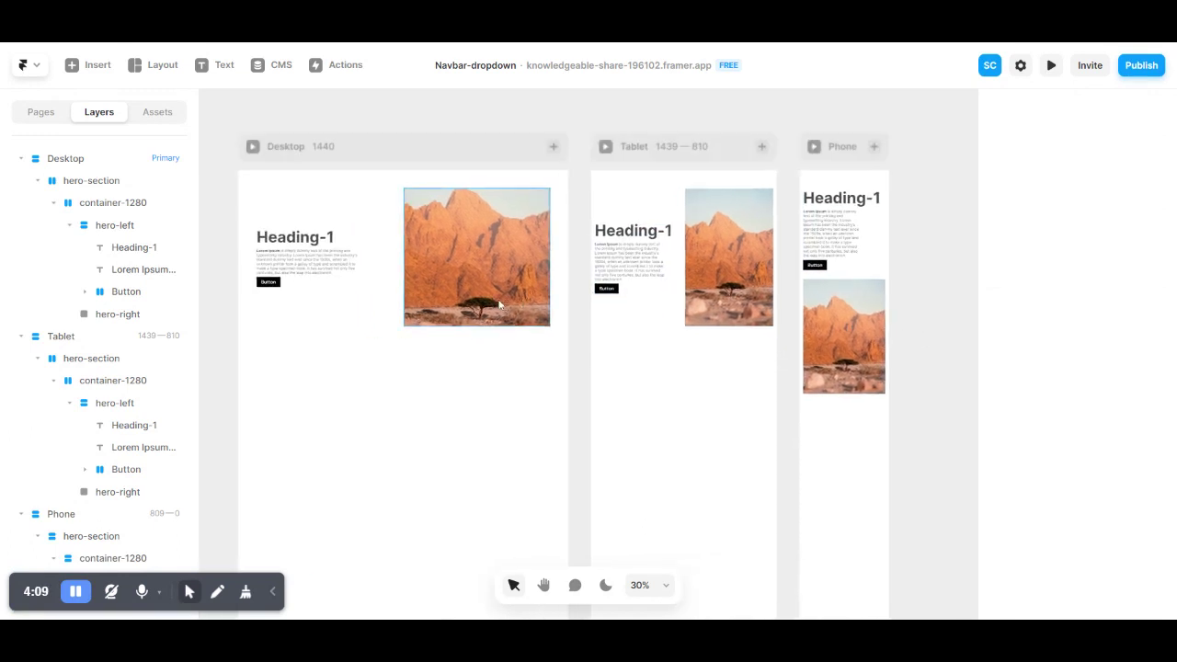
# - Widen the Phone paragraph to a 90% max width
pyautogui.click(833, 241)
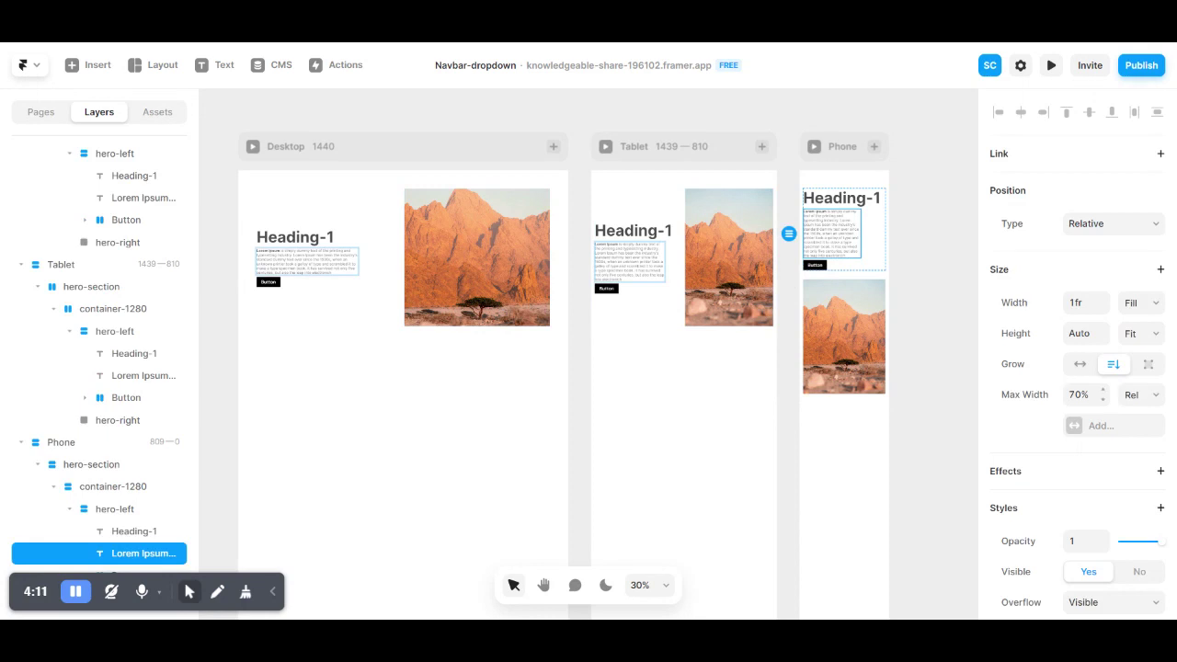
pyautogui.moveTo(1044, 405); pyautogui.dragTo(1067, 405)
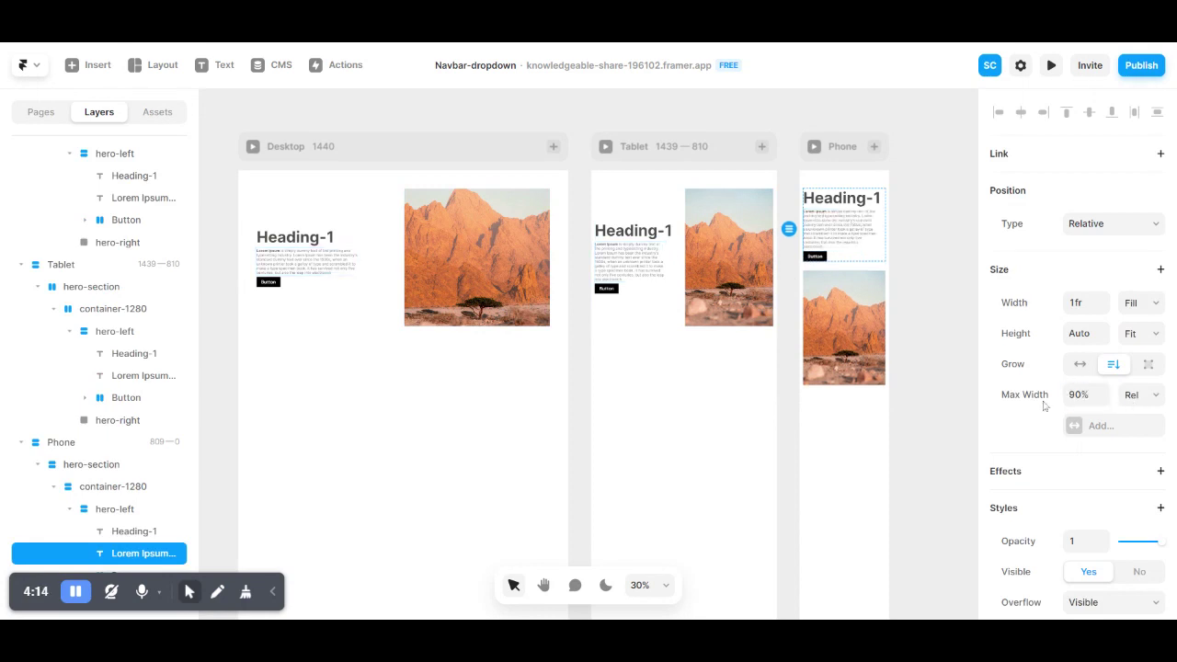
pyautogui.press('Escape')
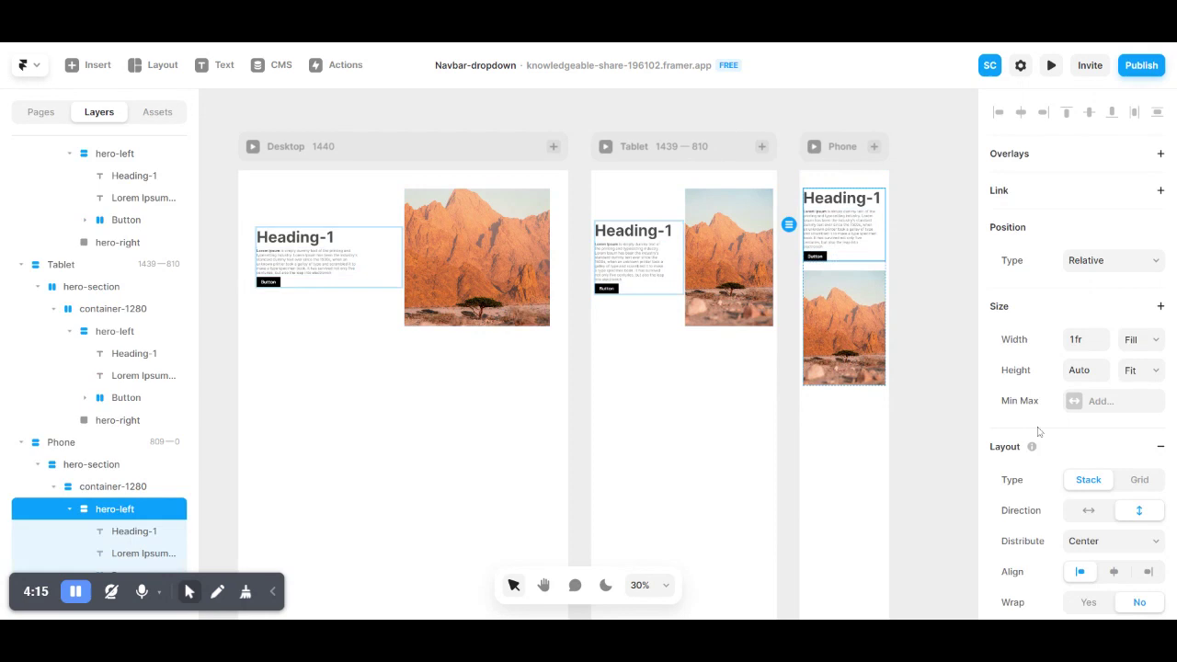
# - Set the Desktop hero-left column's layout gap to 24
pyautogui.scroll(-3, 1080, 565)
pyautogui.hscroll(-3, 428, 344)
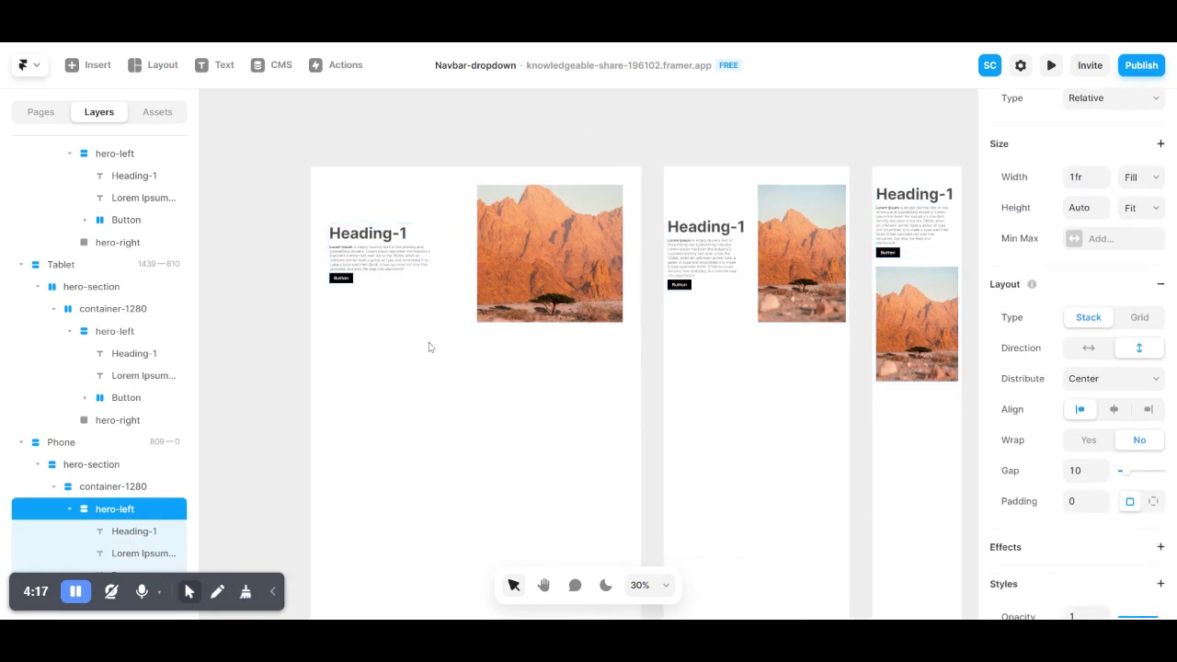
pyautogui.click(494, 278)
pyautogui.scroll(-2, 1076, 414)
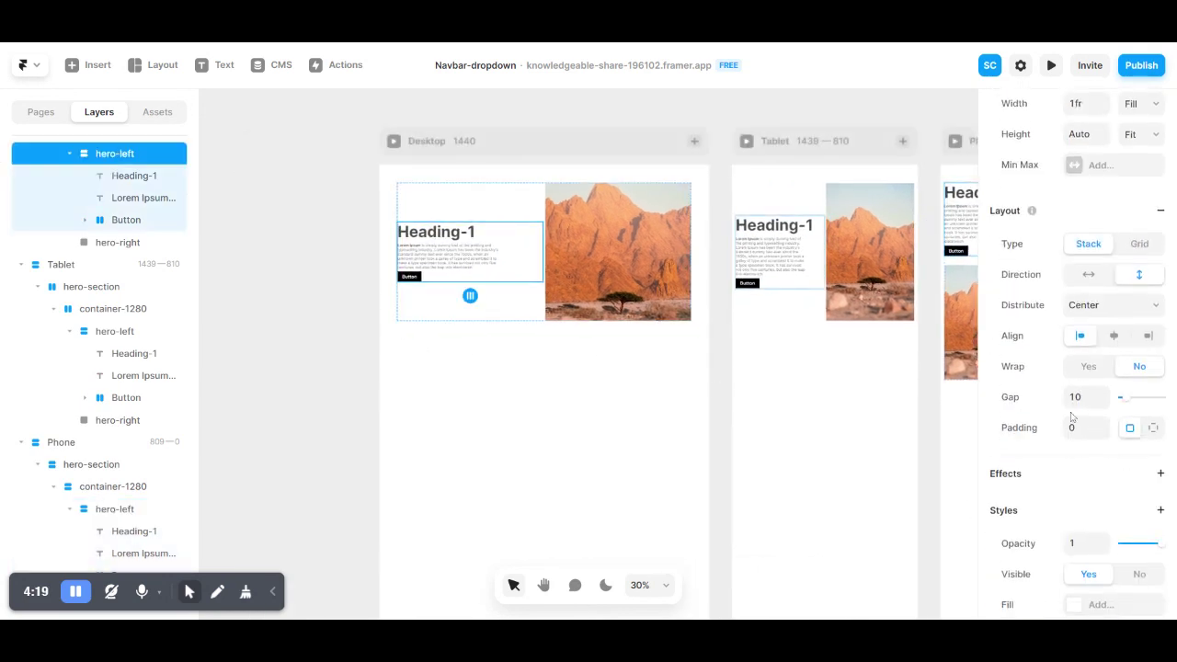
pyautogui.click(1076, 397)
pyautogui.write('24')
pyautogui.press('Return')
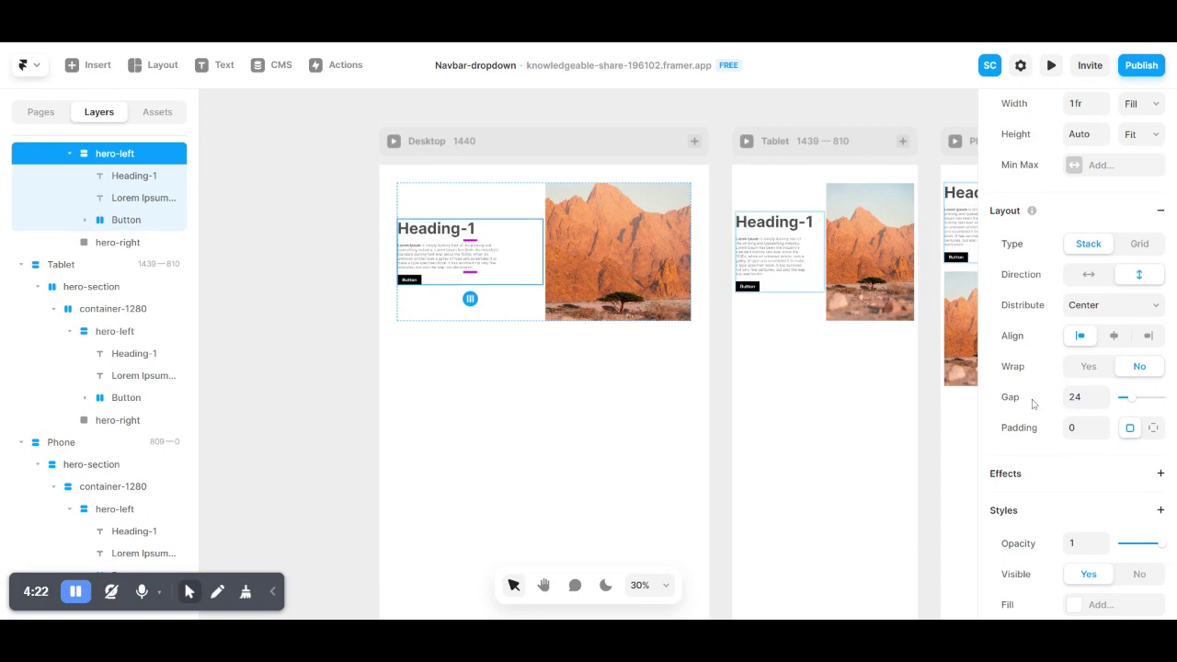
pyautogui.hscroll(3, 688, 363)
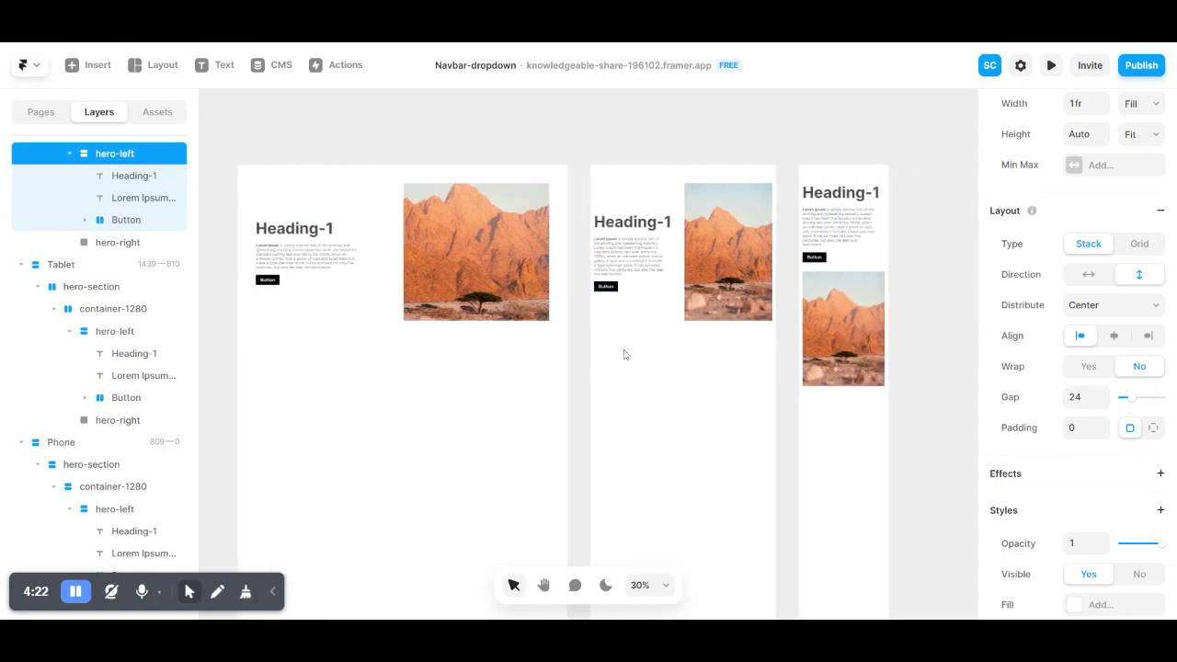
# - Set the Tablet Heading-1 font size to 62
pyautogui.click(901, 313)
pyautogui.click(299, 230)
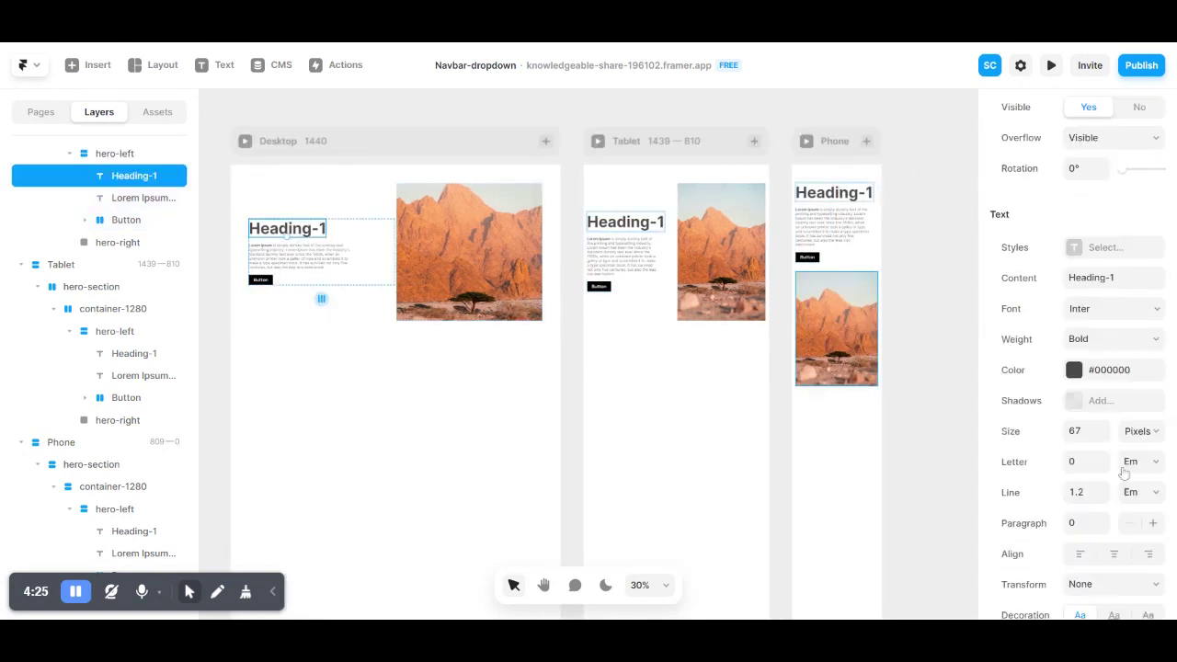
pyautogui.click(626, 222)
pyautogui.scroll(-3, 1076, 496)
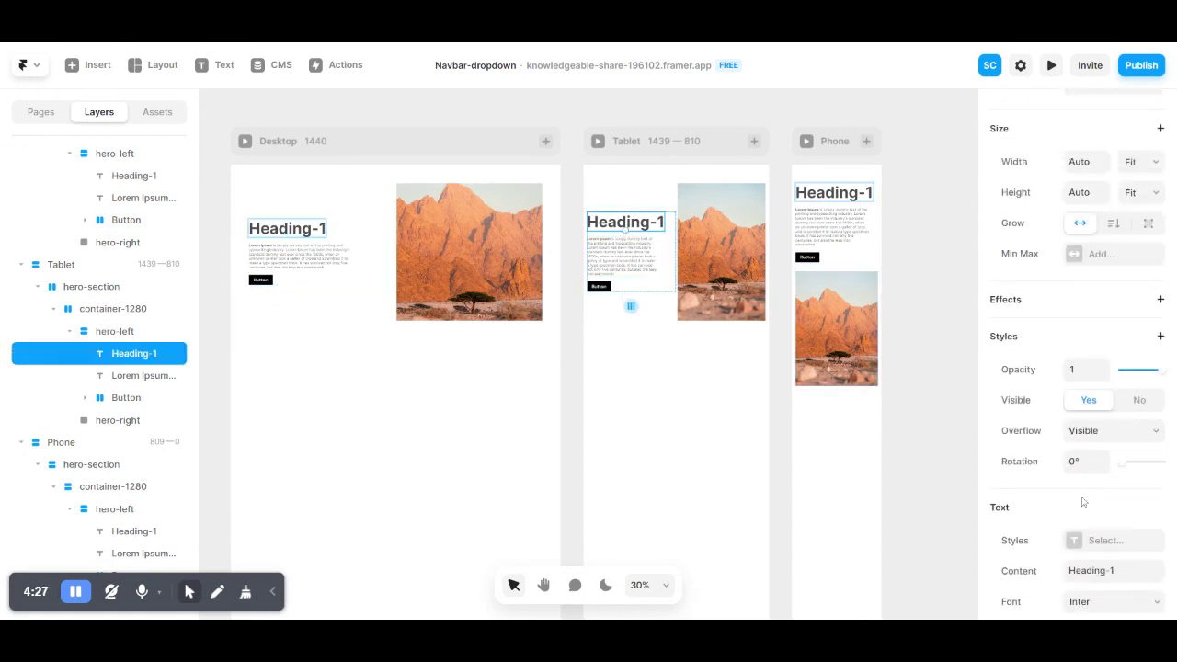
pyautogui.scroll(-5, 1075, 534)
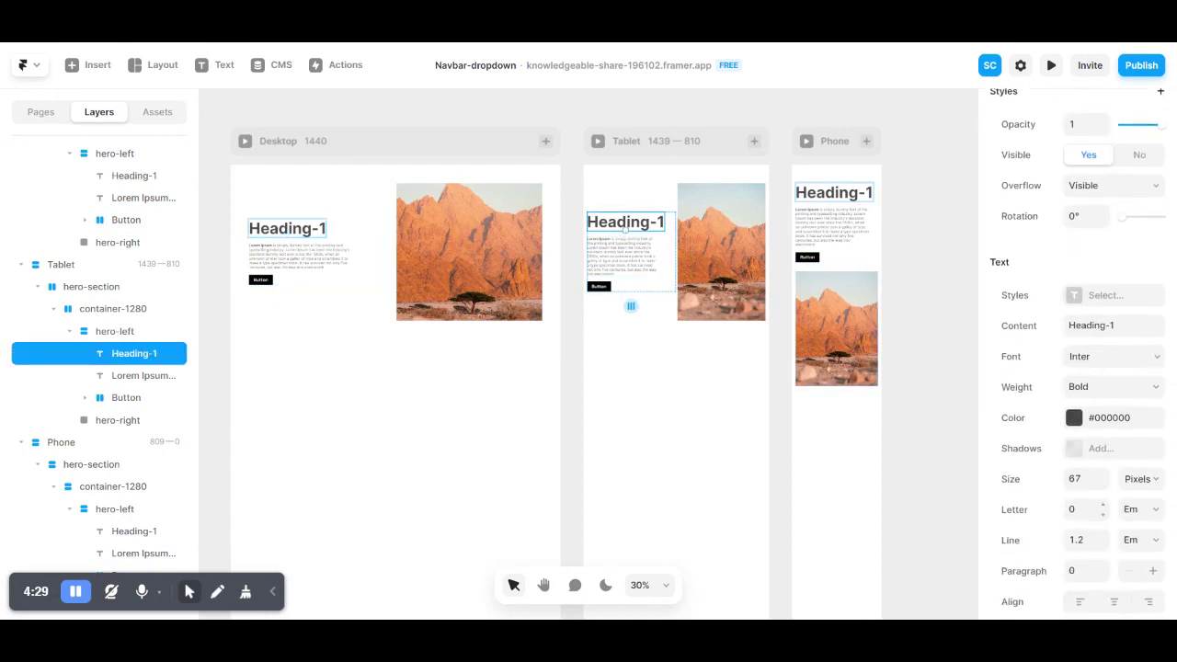
pyautogui.click(1076, 478)
pyautogui.write('62')
pyautogui.press('Return')
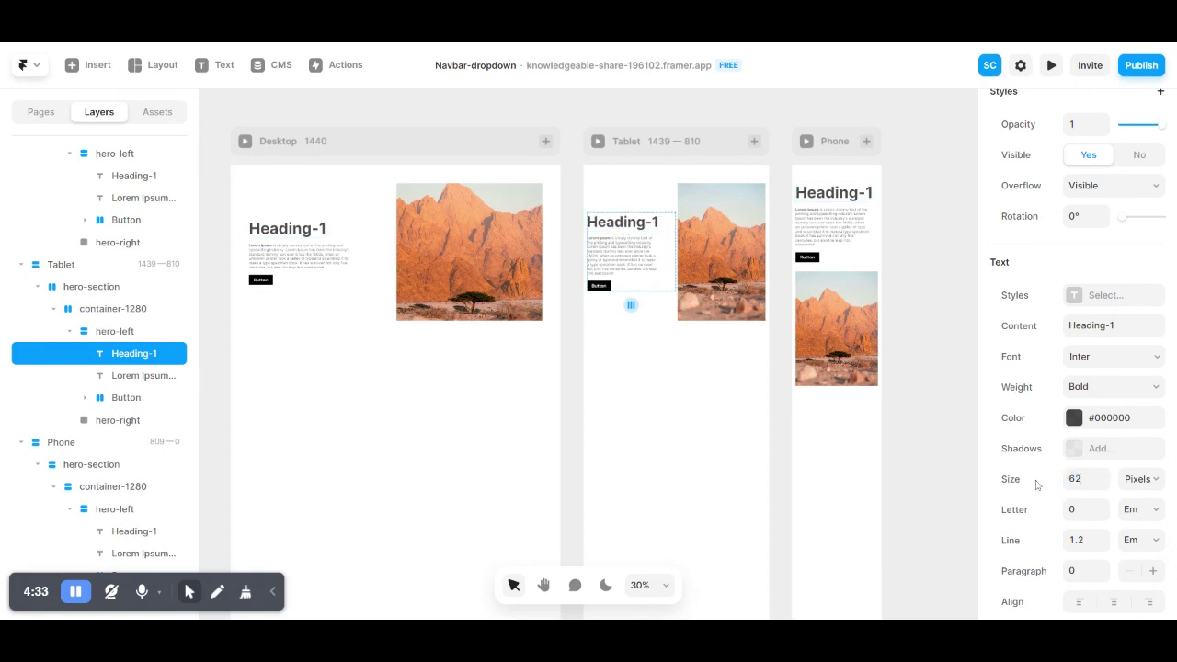
# - Set the Phone Heading-1 font size to 55
pyautogui.click(841, 203)
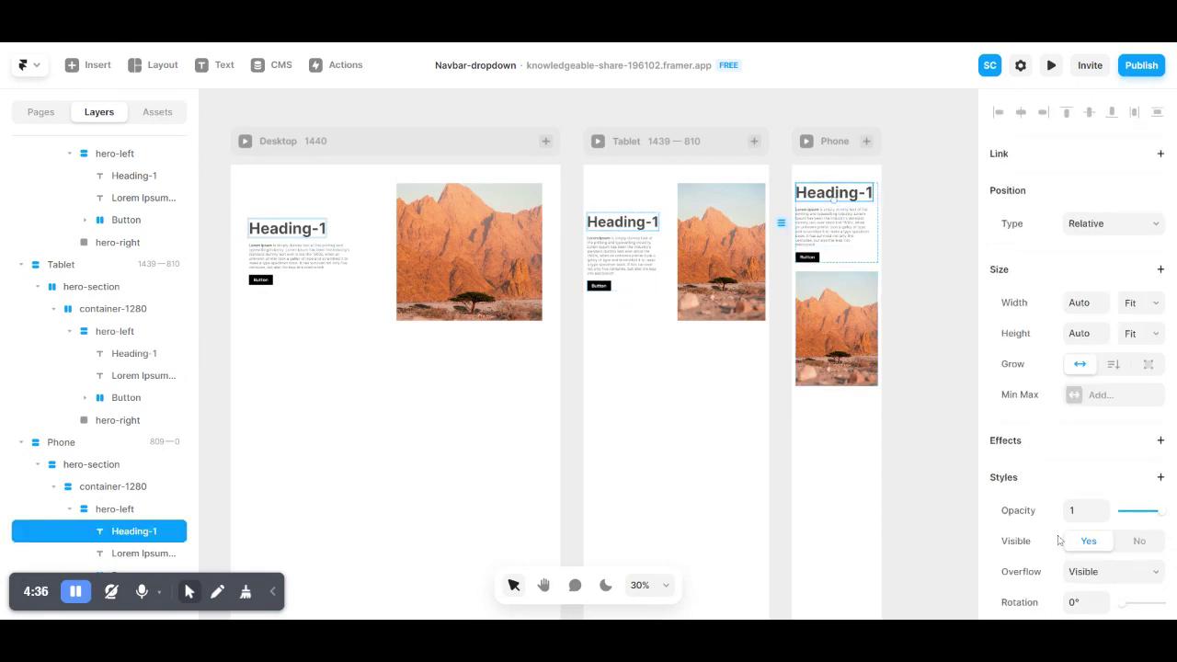
pyautogui.scroll(-4, 1057, 541)
pyautogui.scroll(-2, 1058, 536)
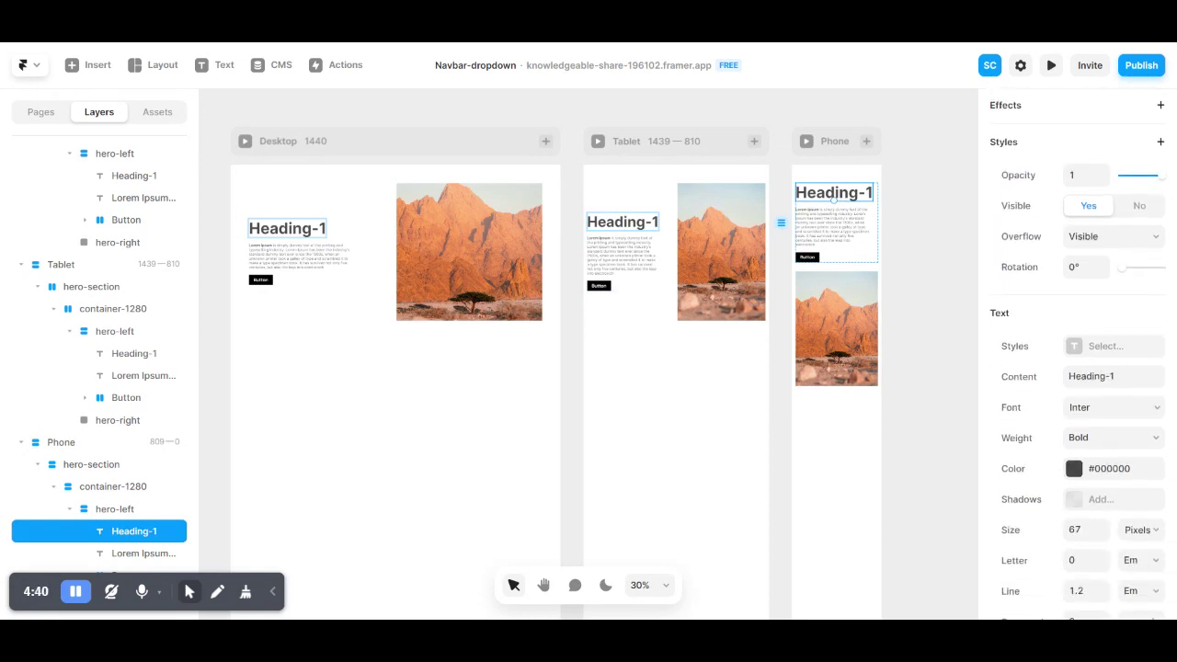
pyautogui.click(1076, 530)
pyautogui.write('55')
pyautogui.press('Return')
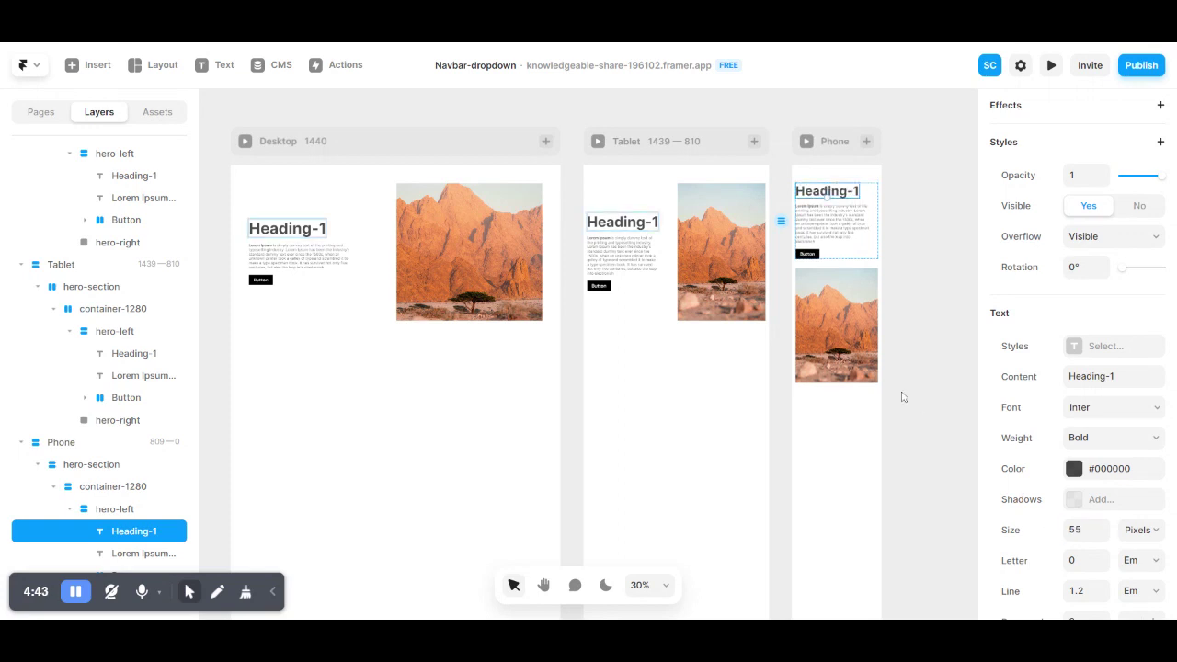
pyautogui.click(902, 394)
pyautogui.hscroll(-1, 393, 314)
pyautogui.hscroll(-3, 391, 311)
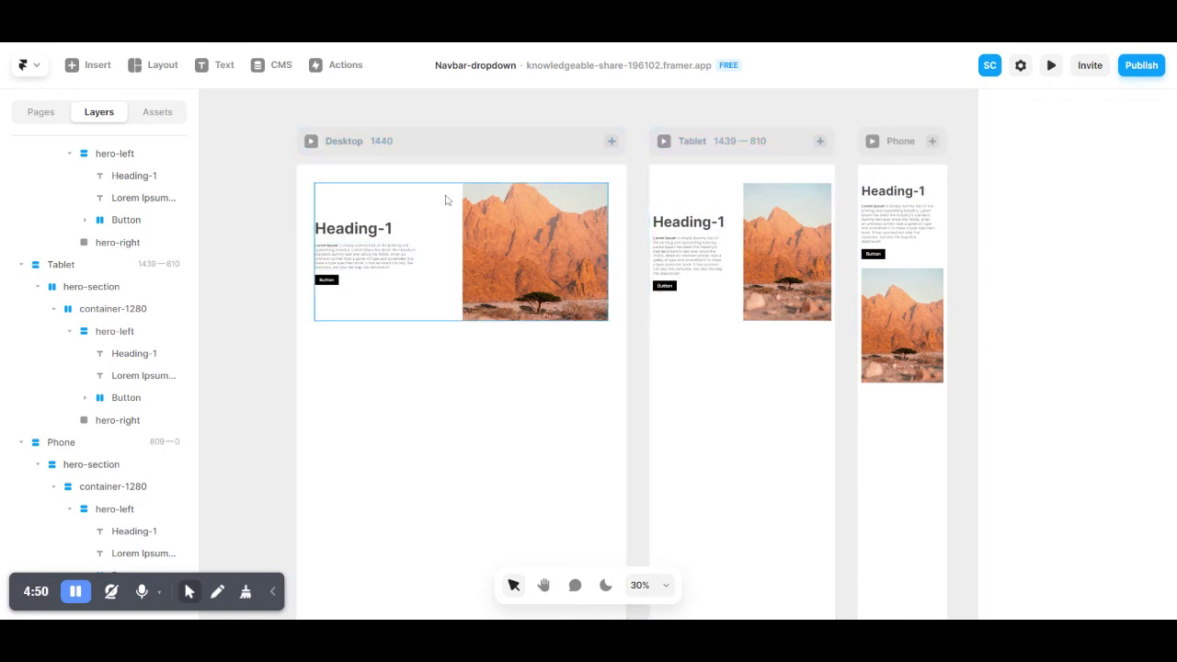
# - Publish the latest changes to the knowledgeable-share framer.app domain
pyautogui.click(472, 158)
pyautogui.click(1161, 71)
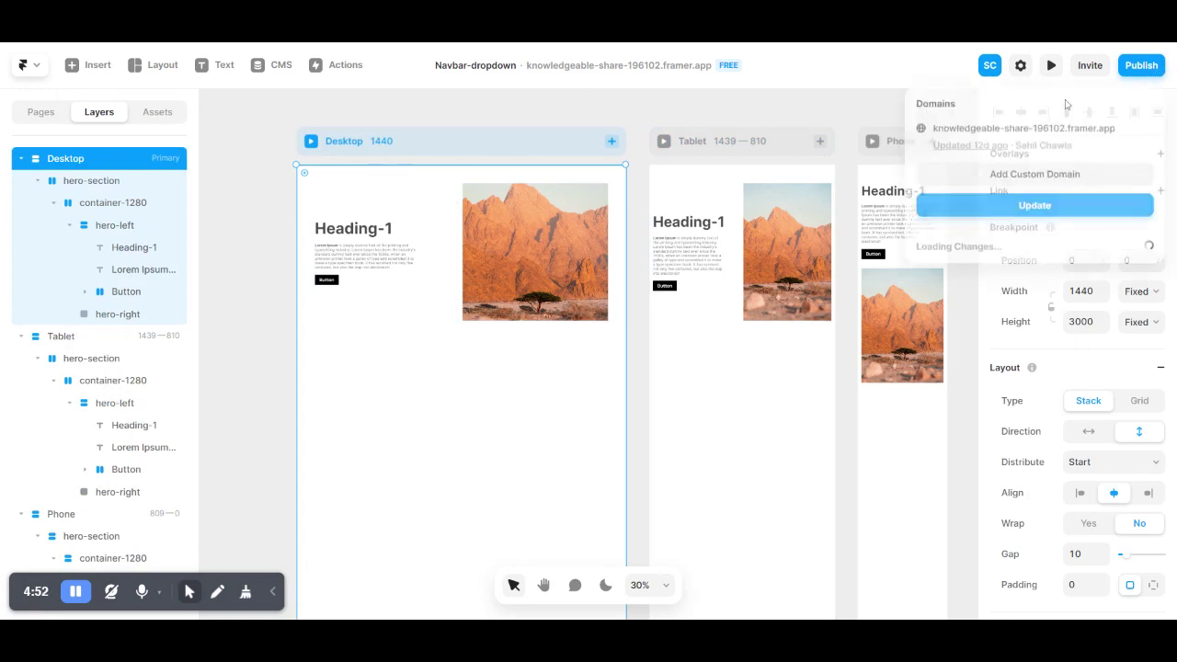
pyautogui.click(1062, 205)
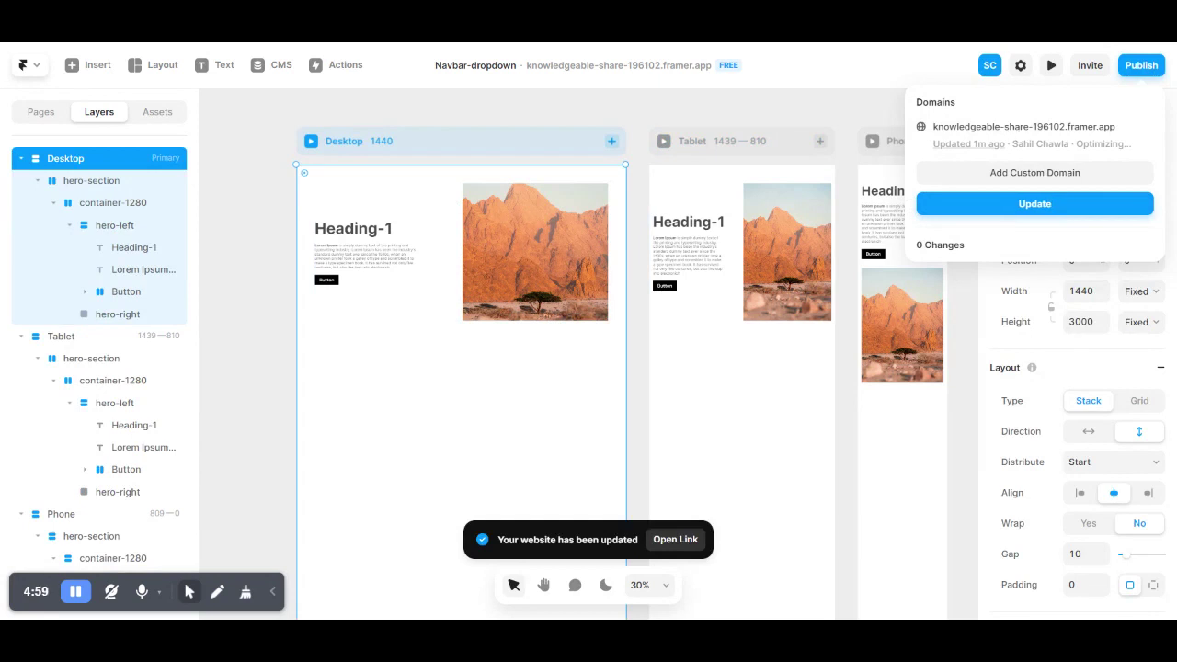
pyautogui.click(861, 105)
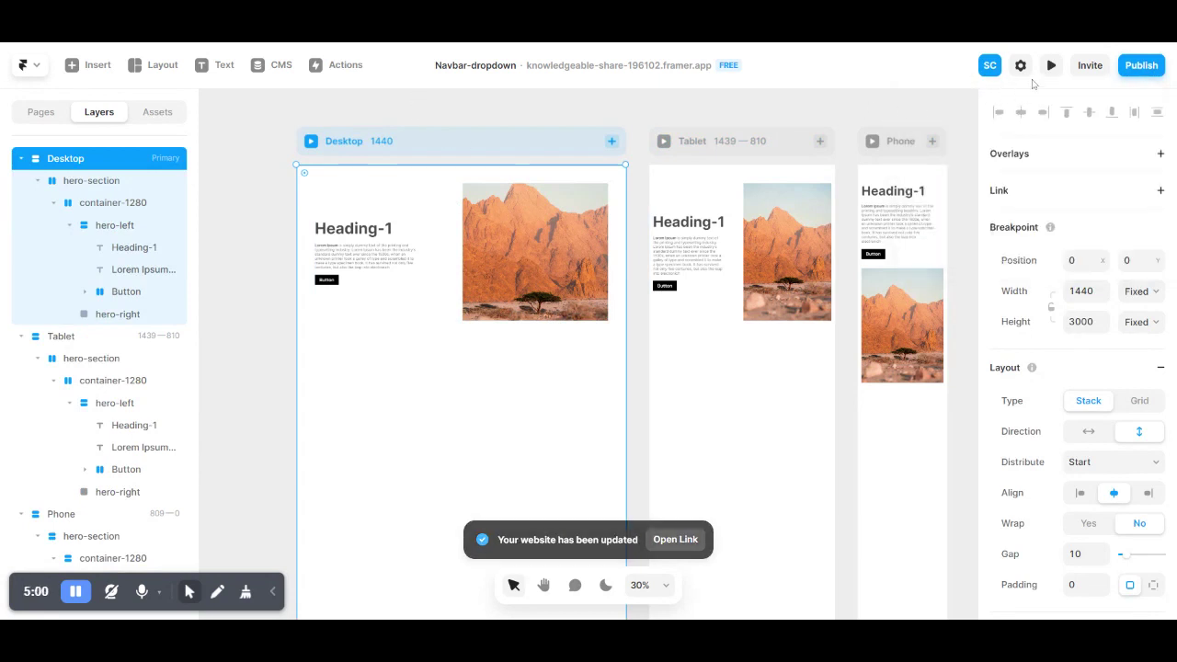
# - Preview the page and narrow it from 1440 to 388 px wide
pyautogui.click(1050, 69)
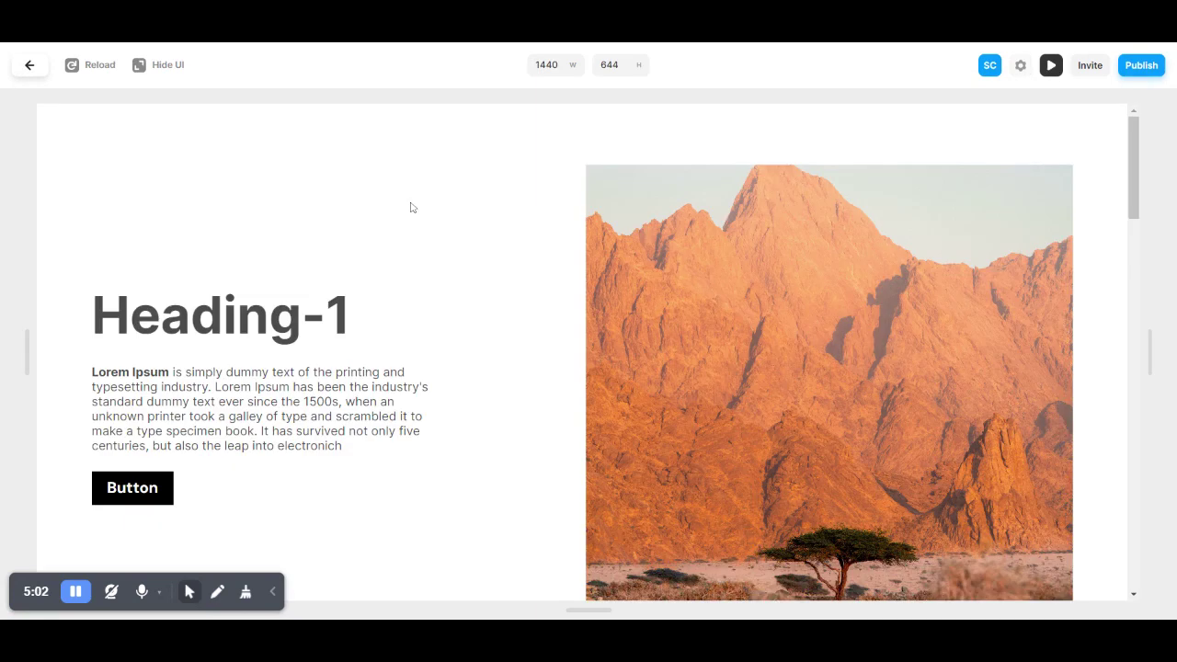
pyautogui.scroll(-1, 423, 243)
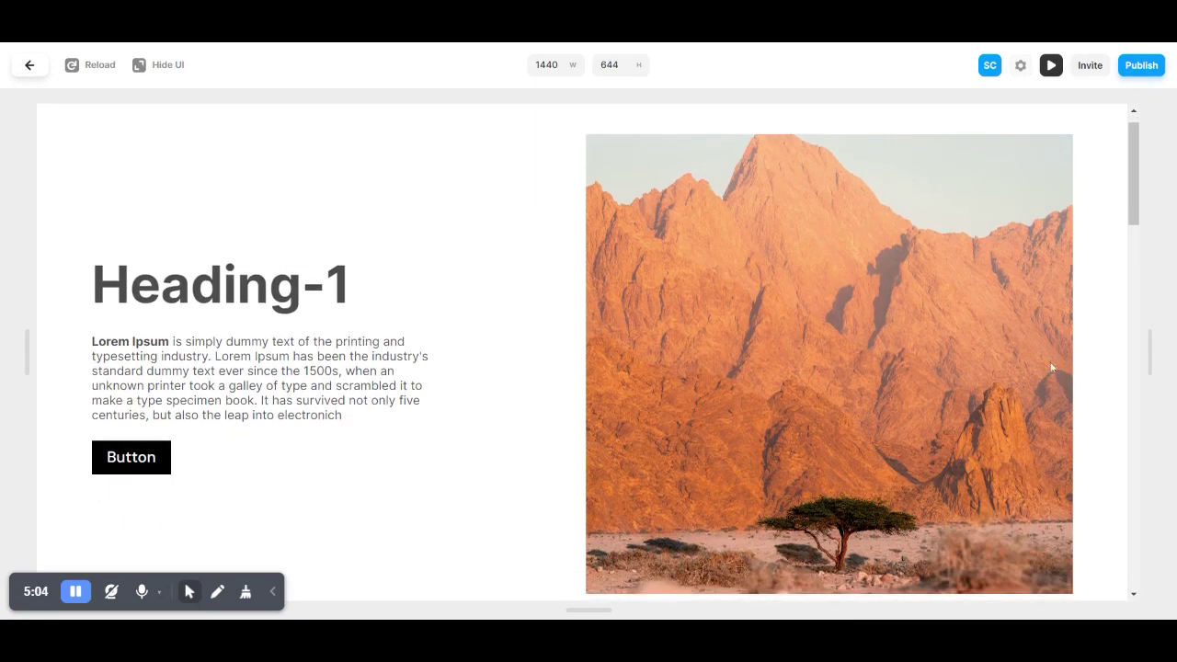
pyautogui.moveTo(1145, 355)
pyautogui.mouseDown()
pyautogui.moveTo(727, 359)
pyautogui.moveTo(757, 358)
pyautogui.mouseUp()
pyautogui.scroll(-5, 577, 386)
pyautogui.scroll(-1, 577, 386)
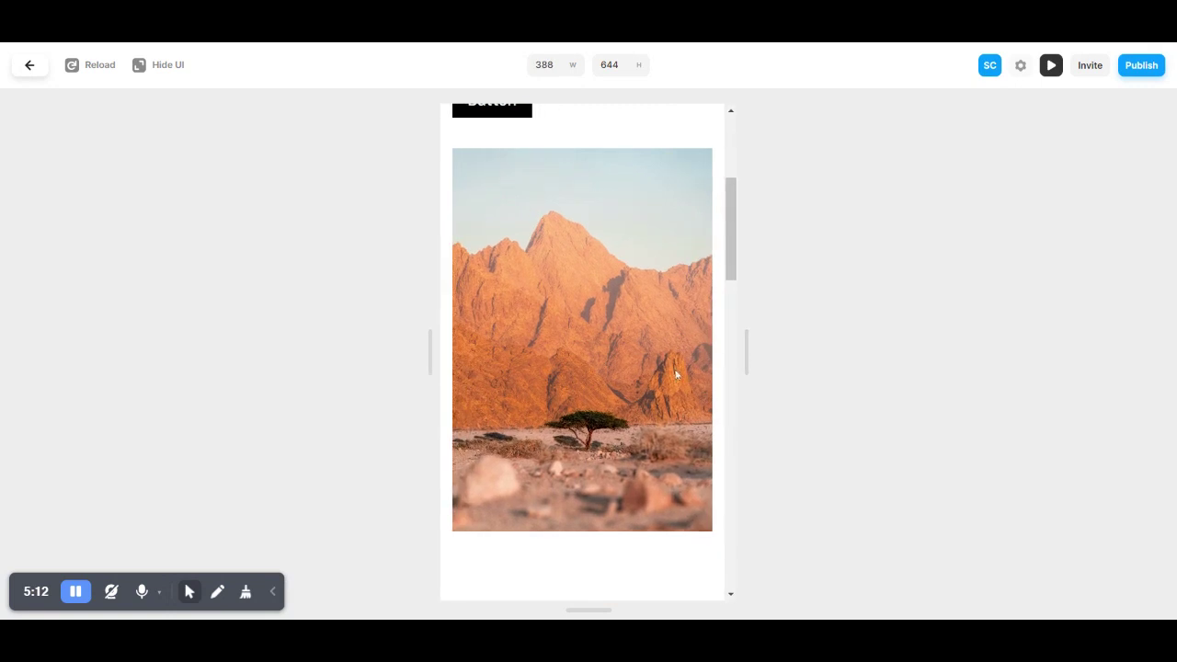
pyautogui.scroll(5, 580, 359)
pyautogui.scroll(2, 579, 358)
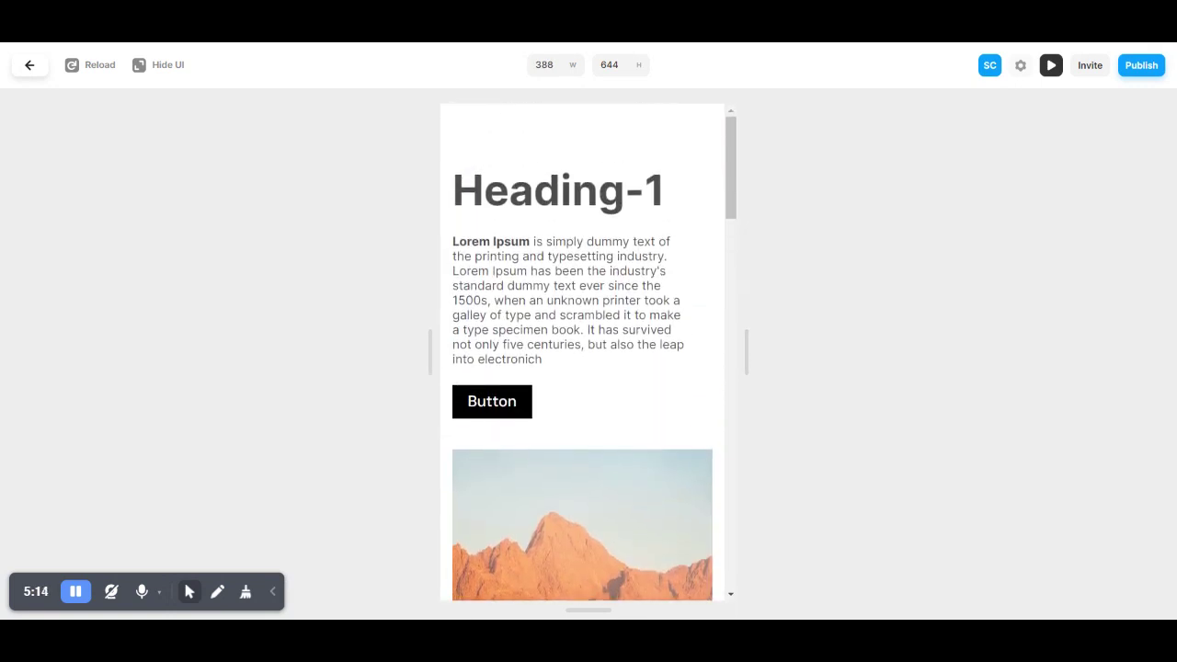
# - Back in the editor, set the Phone hero-section's left and right padding to 8
pyautogui.click(14, 70)
pyautogui.hscroll(5, 606, 218)
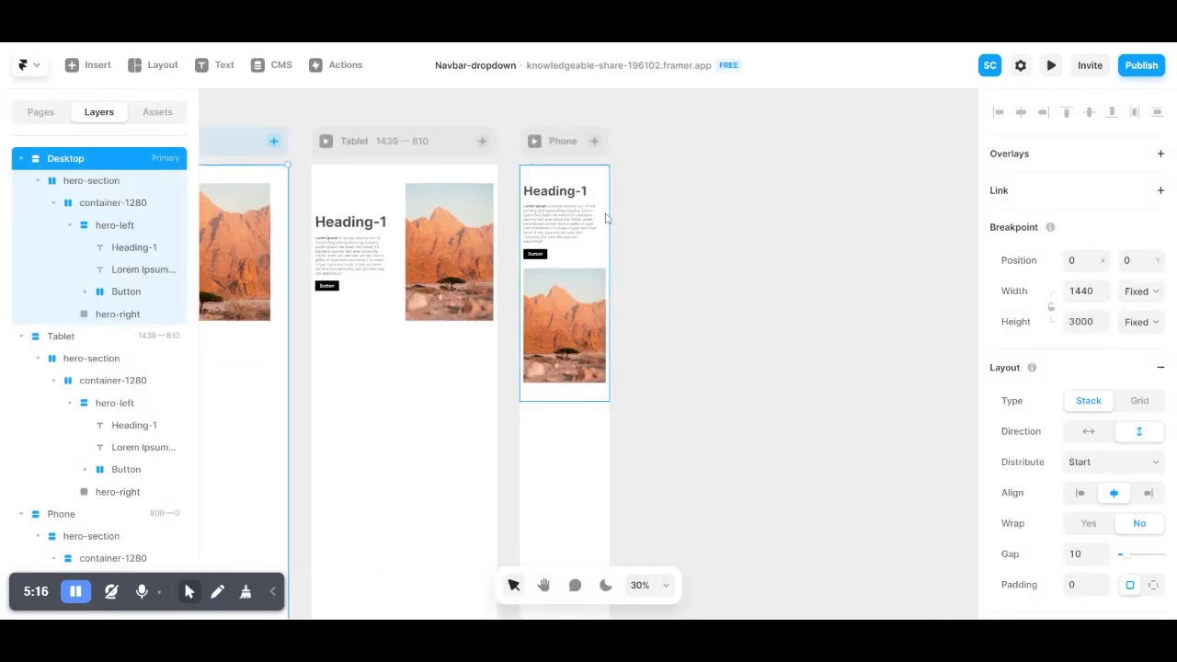
pyautogui.click(608, 209)
pyautogui.scroll(-2, 1058, 523)
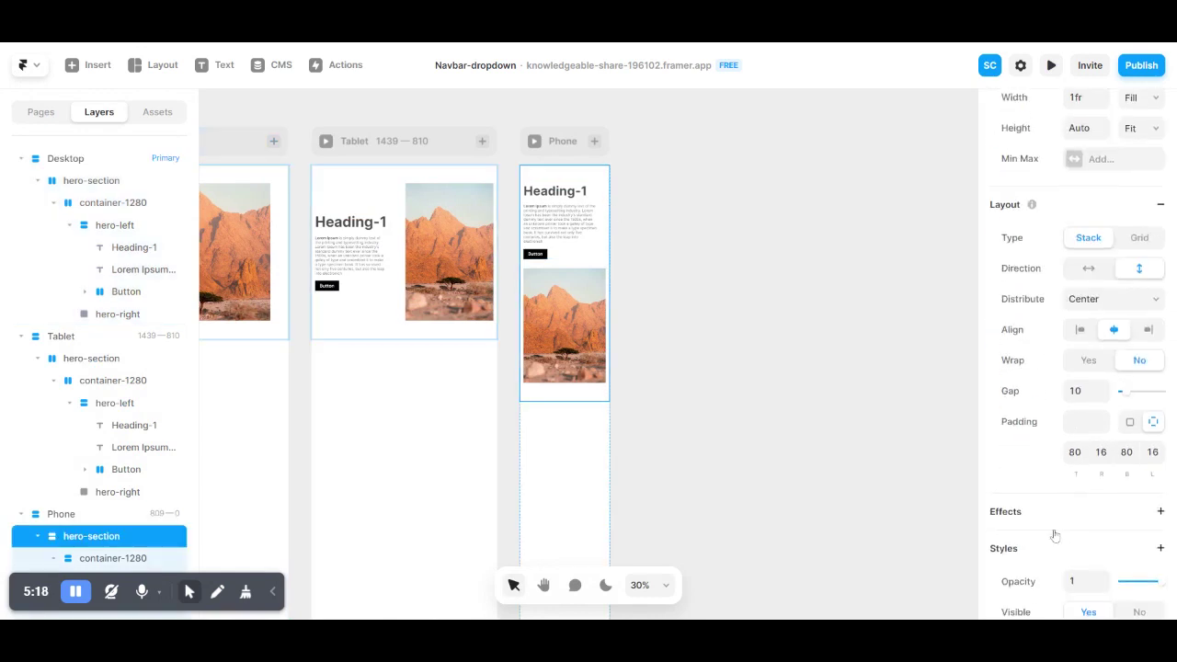
pyautogui.click(1101, 450)
pyautogui.write('8')
pyautogui.press('Tab')
pyautogui.press('Tab')
pyautogui.write('8')
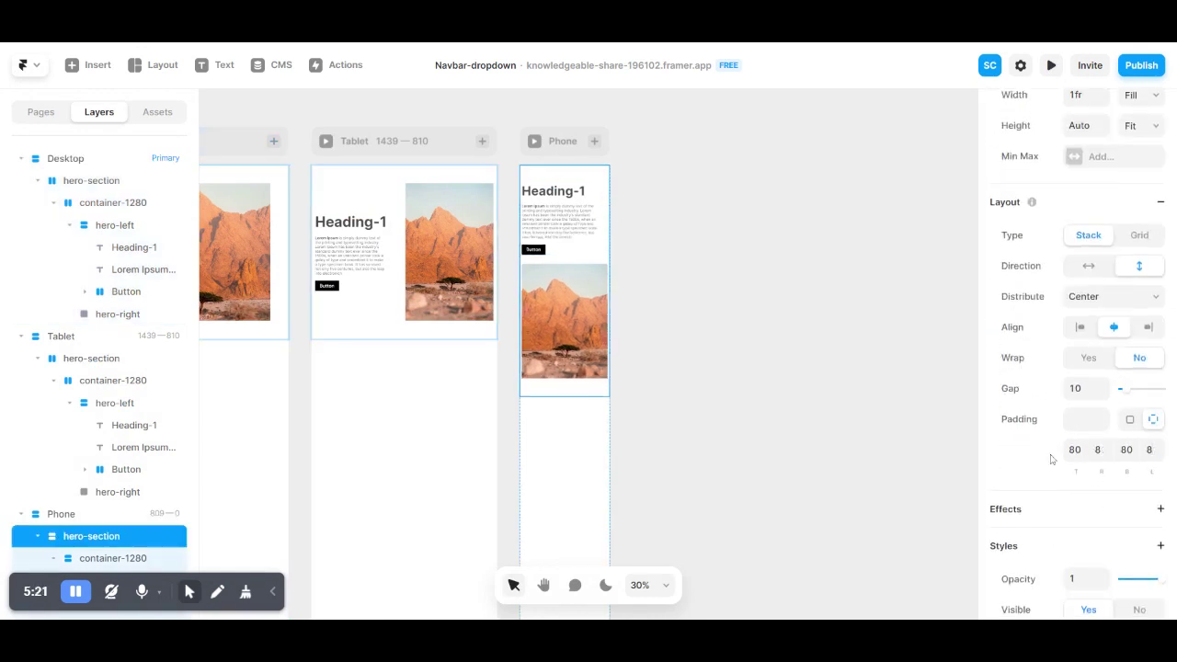
pyautogui.scroll(1, 566, 276)
pyautogui.click(570, 189)
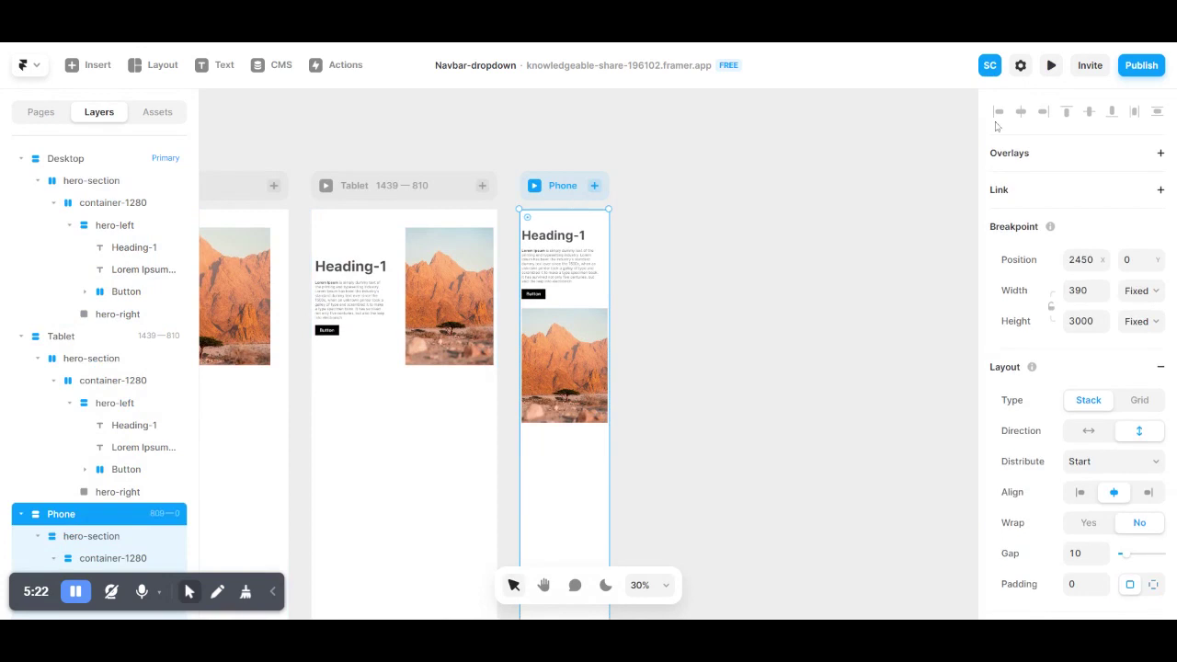
pyautogui.click(1050, 66)
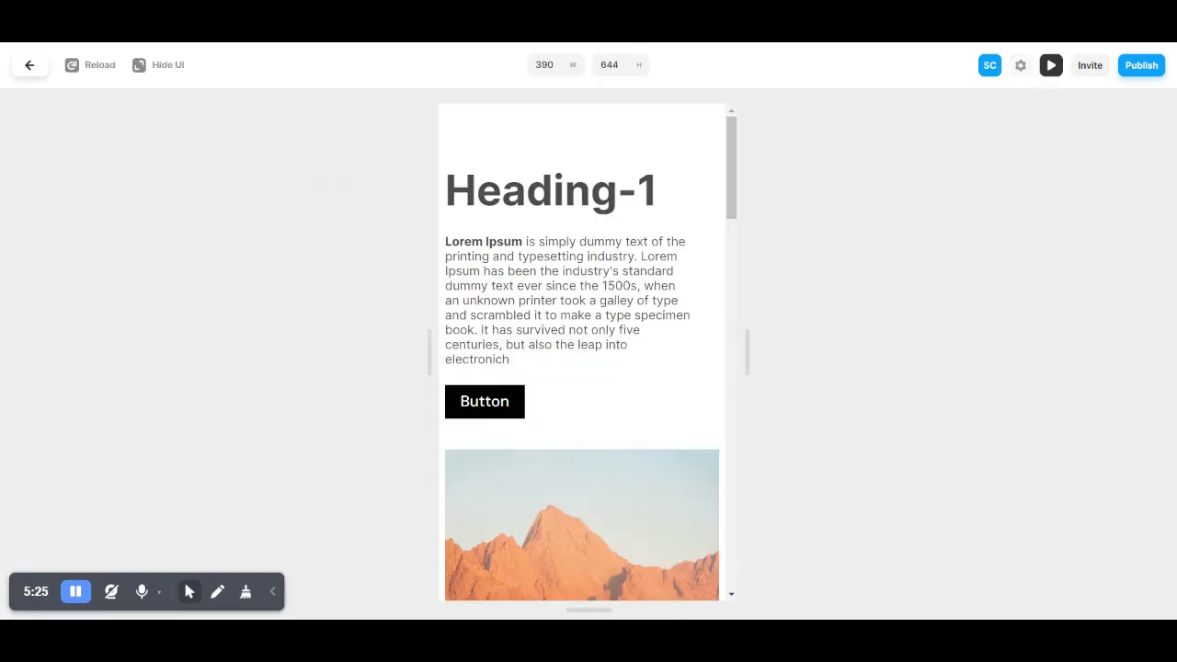
pyautogui.scroll(-2, 506, 338)
pyautogui.scroll(-2, 506, 339)
pyautogui.scroll(-2, 510, 340)
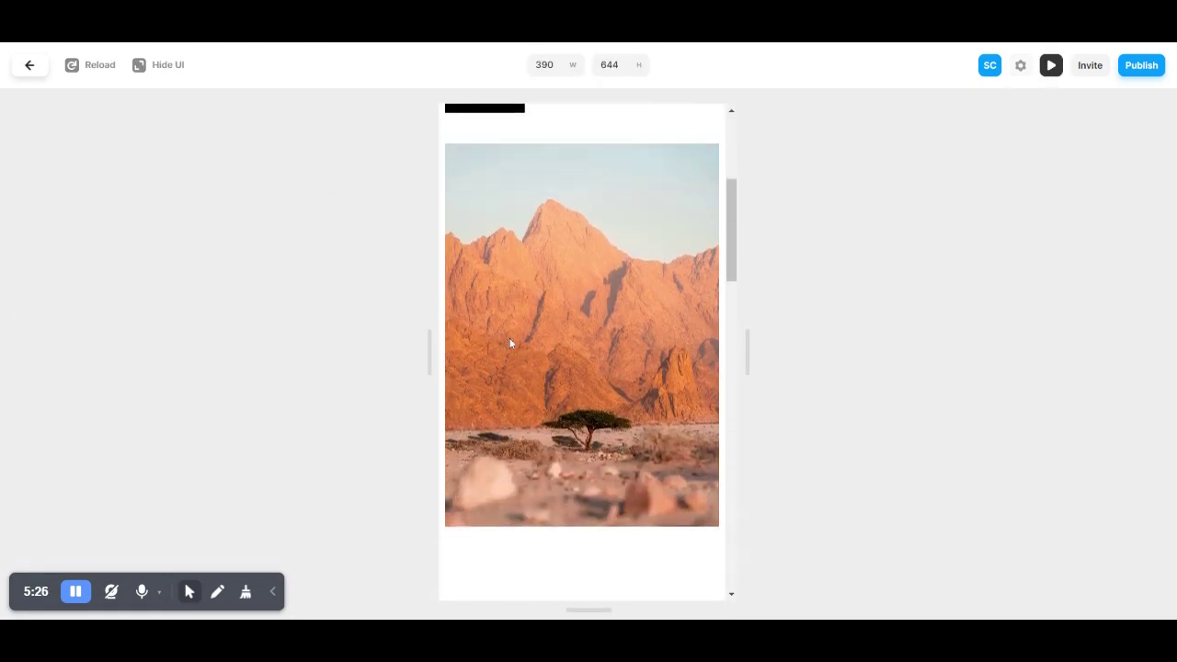
pyautogui.scroll(2, 510, 340)
pyautogui.scroll(3, 617, 351)
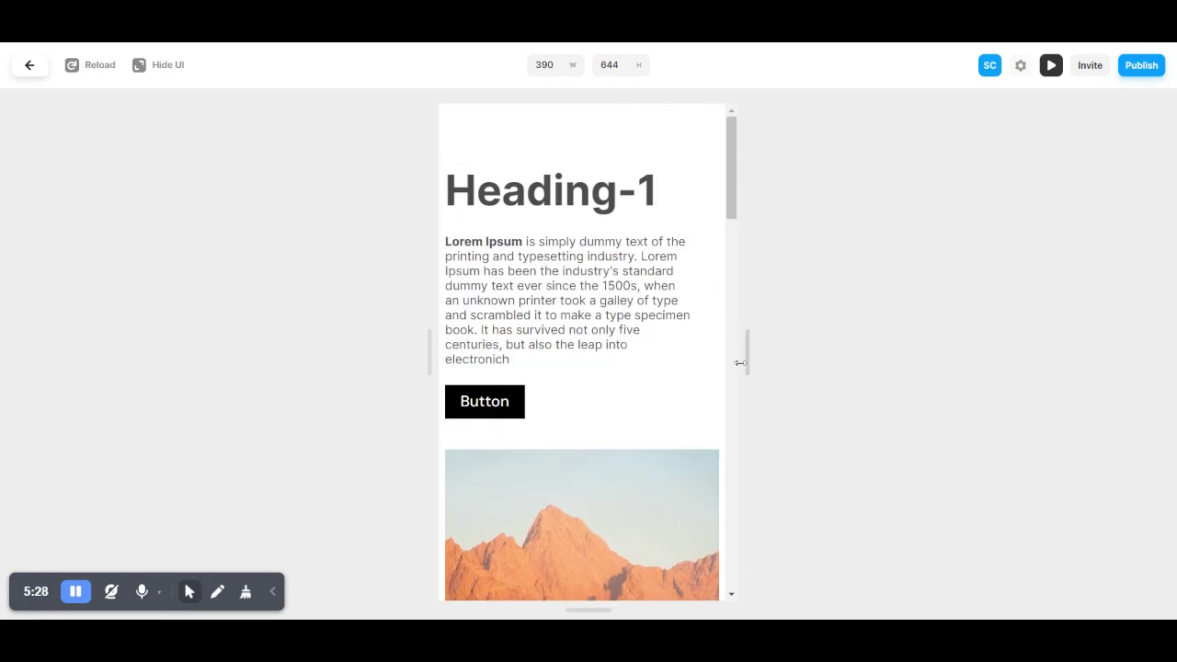
pyautogui.moveTo(748, 357)
pyautogui.mouseDown()
pyautogui.moveTo(1064, 359)
pyautogui.moveTo(1165, 393)
pyautogui.mouseUp()
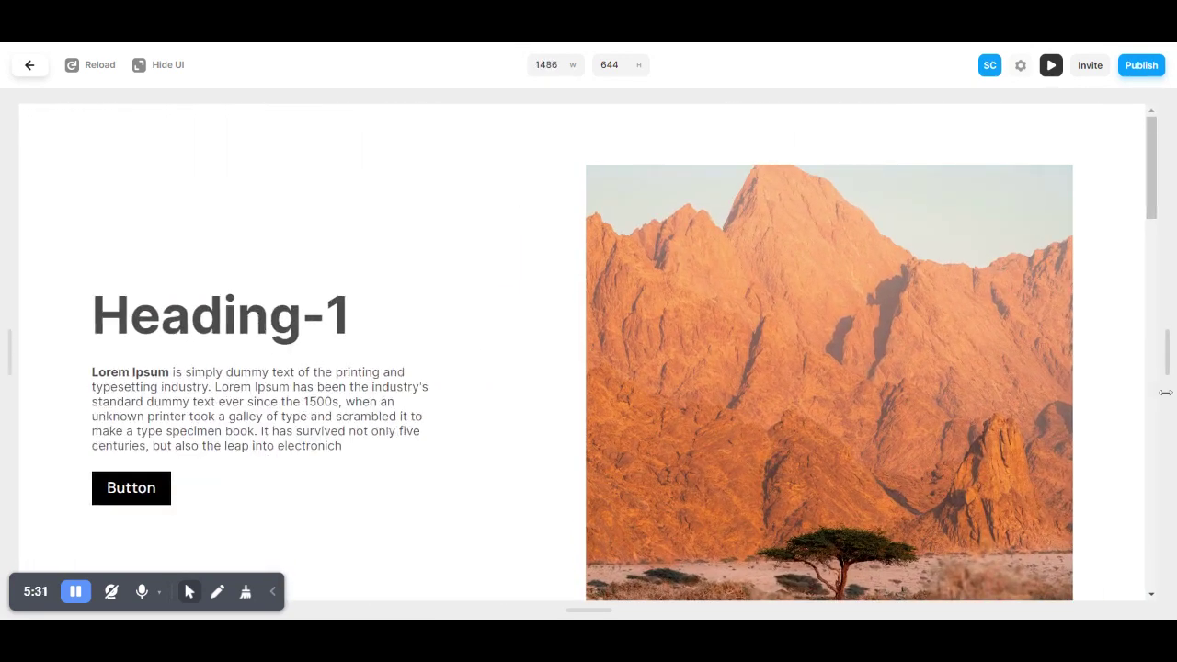
pyautogui.click(30, 69)
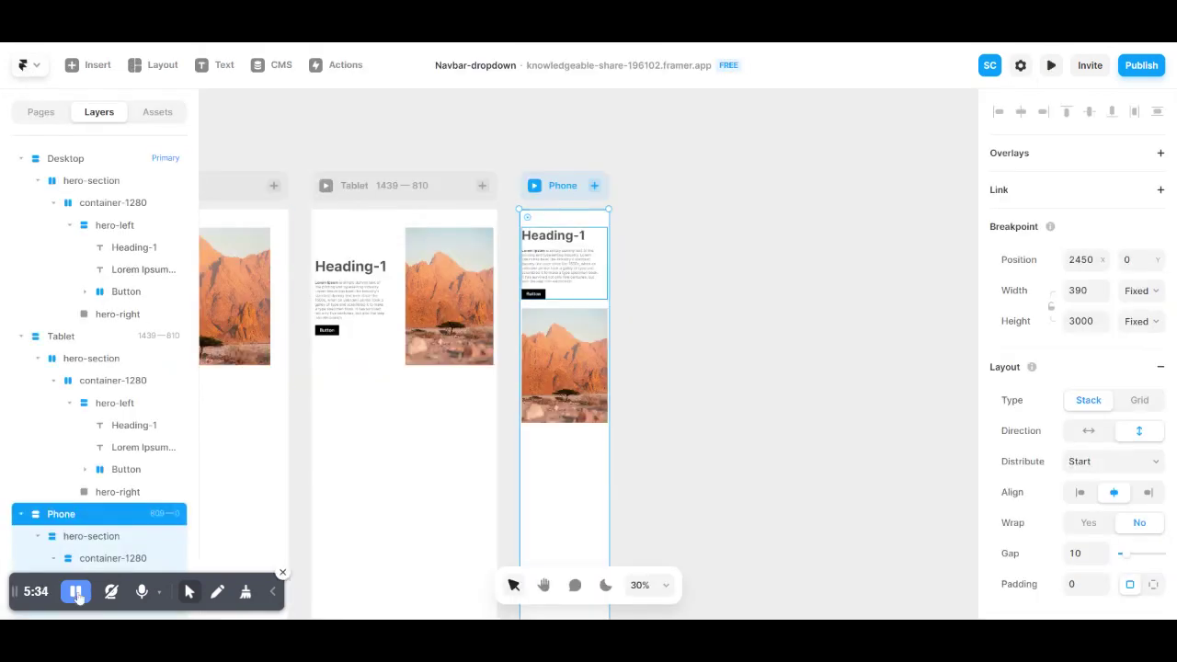